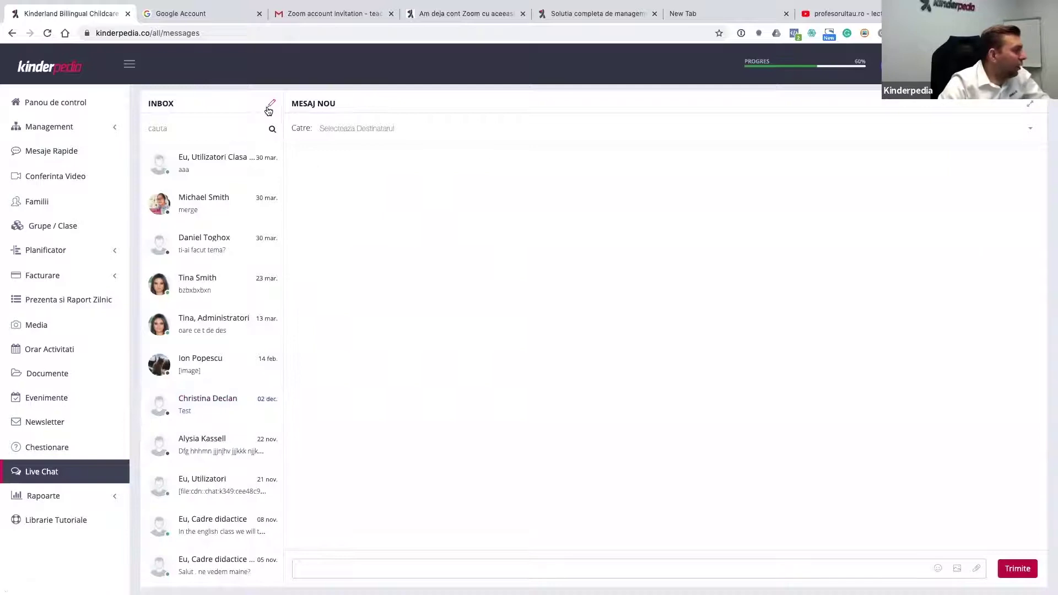
Address the new Live Chat message to the mother by searching the recipient list for her surname.
click(381, 130)
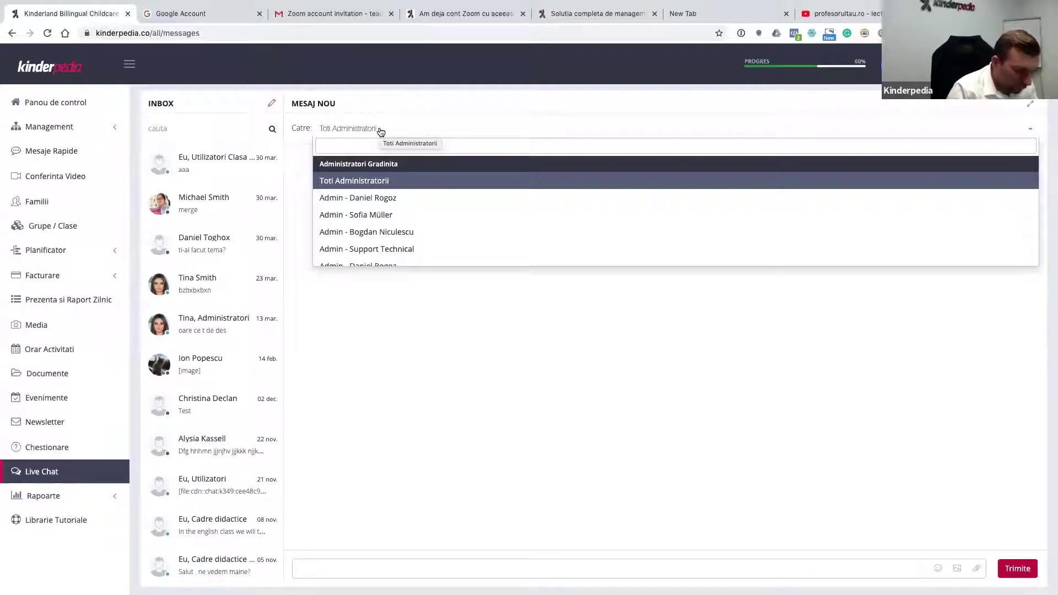
text(mari)
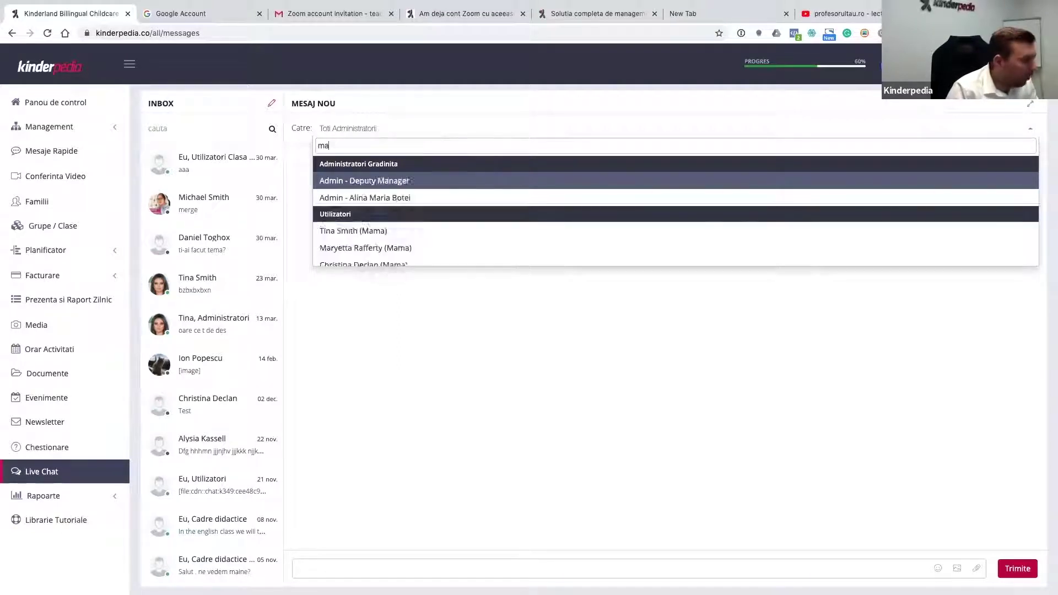
key(BackSpace)
key(BackSpace)
key(BackSpace)
key(BackSpace)
text(sm)
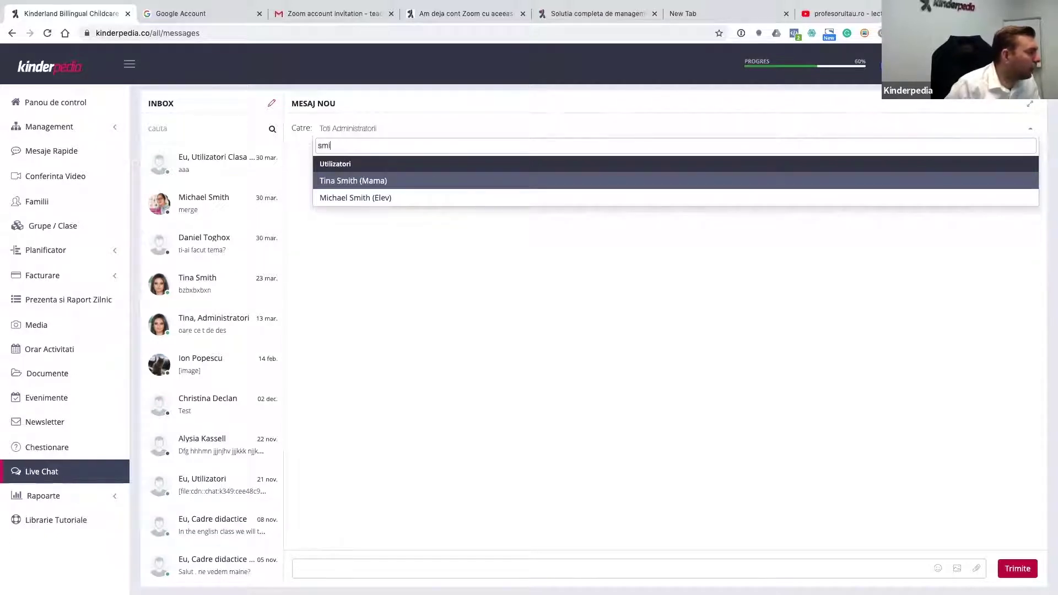
text(i)
key(Return)
Write a greeting telling the mother that her child "s-a descurcat de minune" today and send it.
click(448, 575)
text(buna tina)
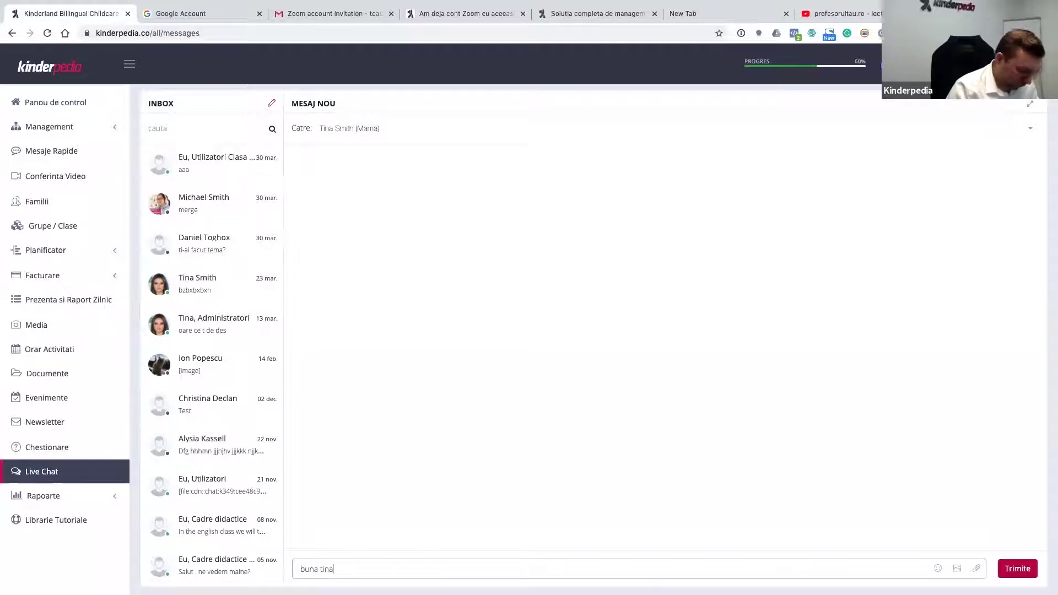
text(.. astazi)
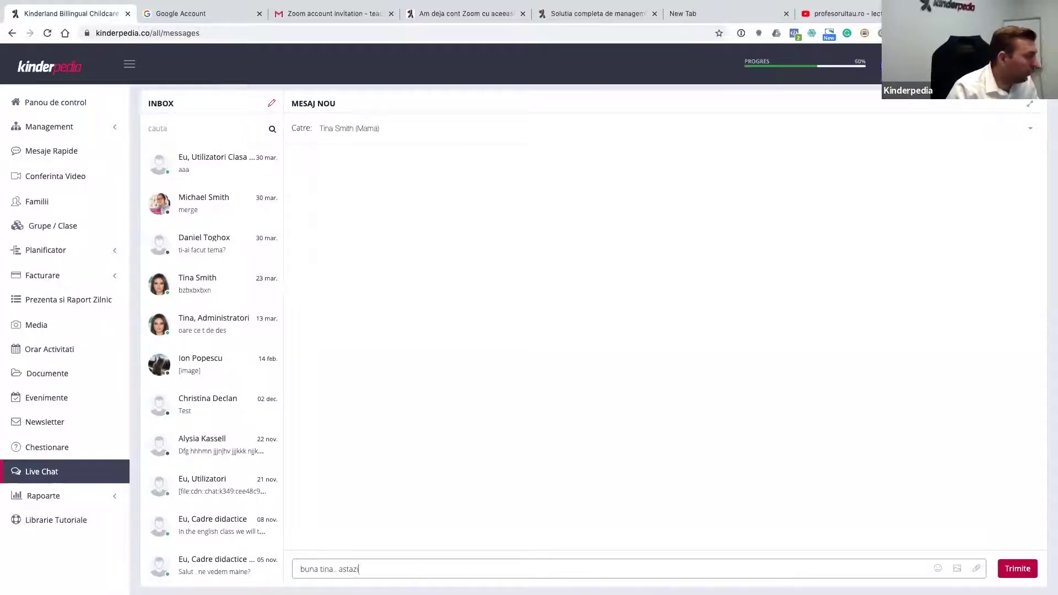
text( laura s)
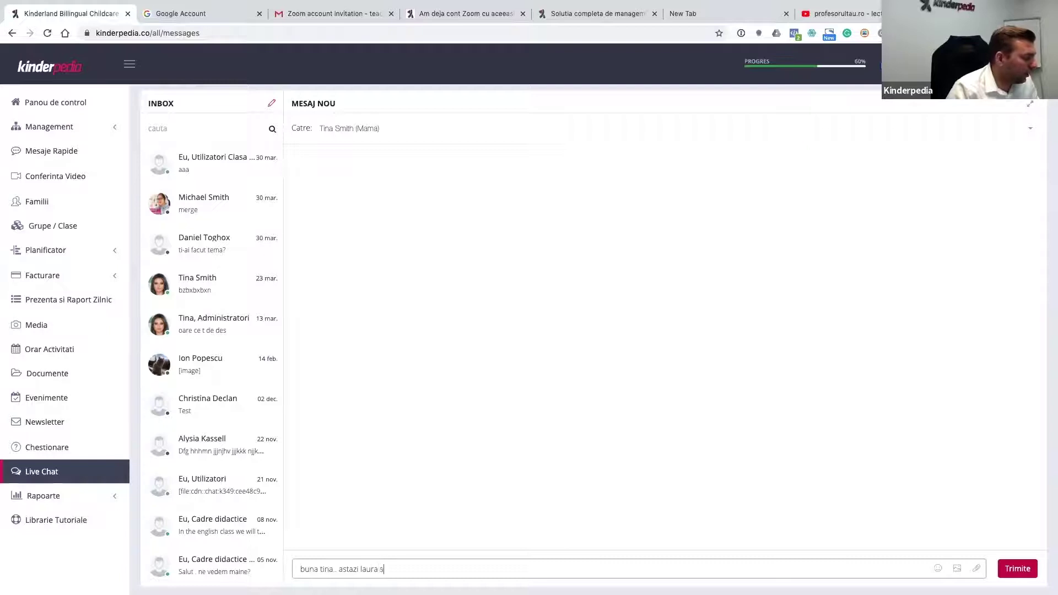
text(-a descurcat fe)
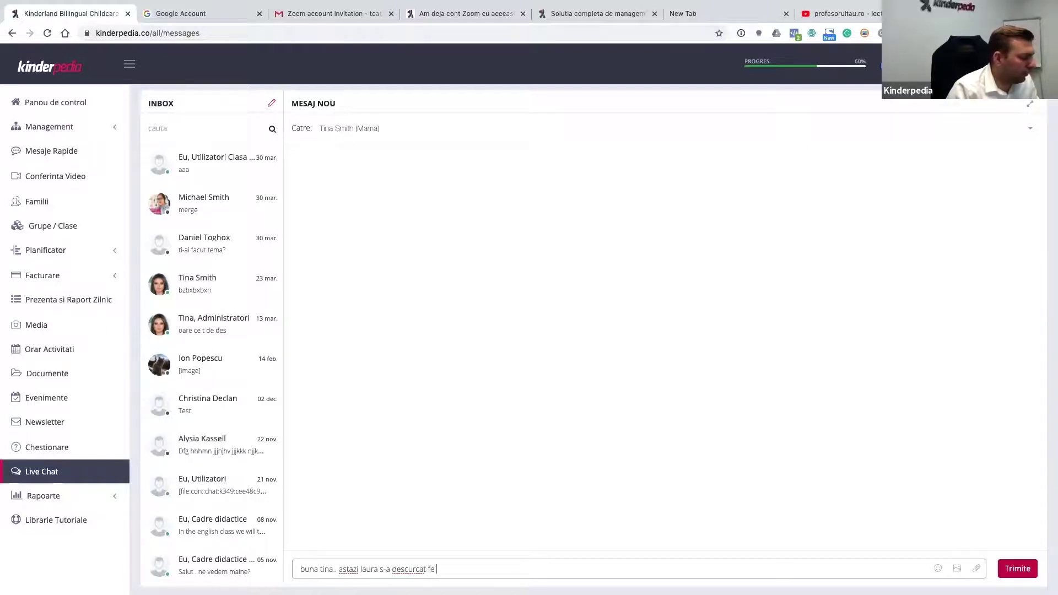
key(BackSpace)
key(BackSpace)
text(de minune)
key(Return)
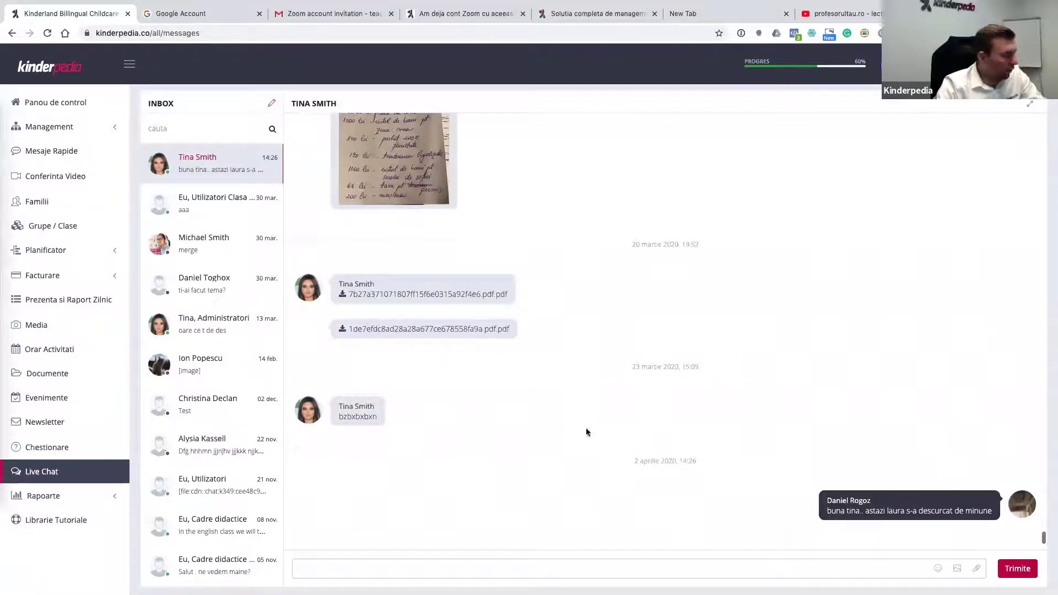
Switch to the parent's Kinderpedia window, view the message from its notification, and switch to the parent's mobile app mirrored in QuickTime Player.
scroll(611, 456, down, 1)
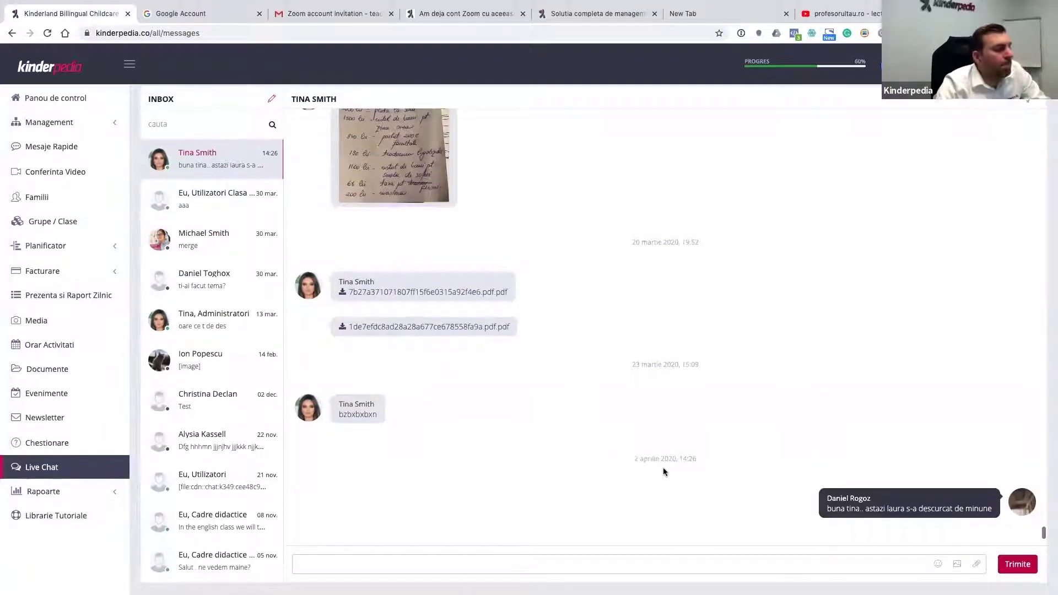
key(super+Tab)
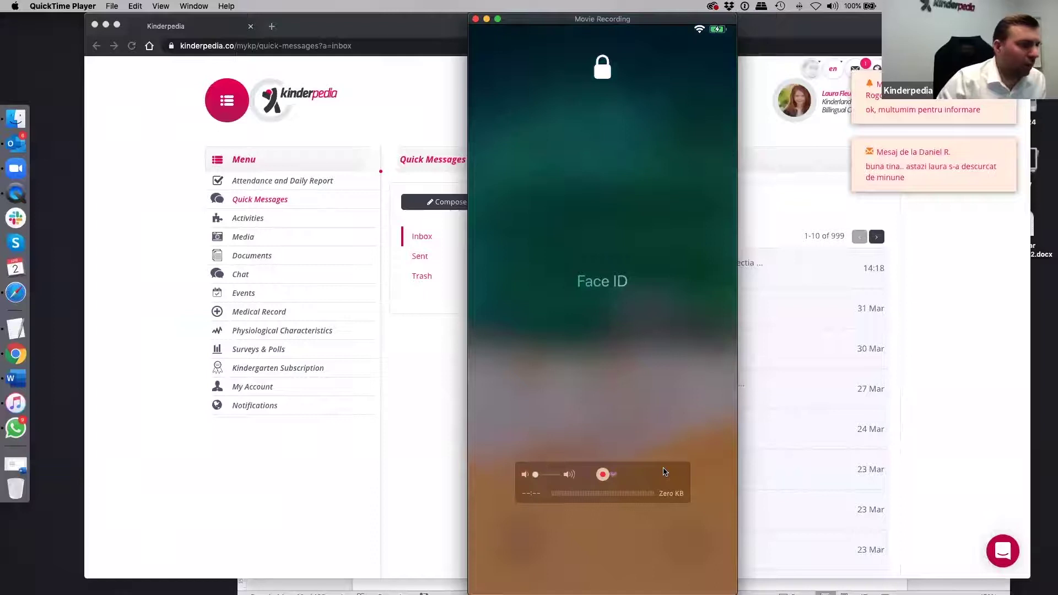
click(957, 234)
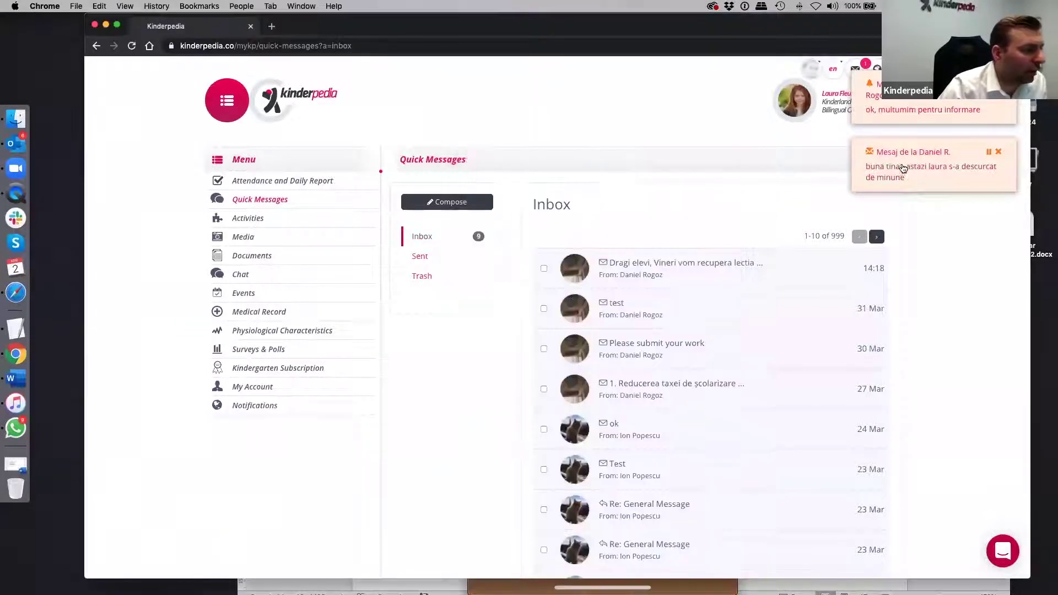
click(898, 172)
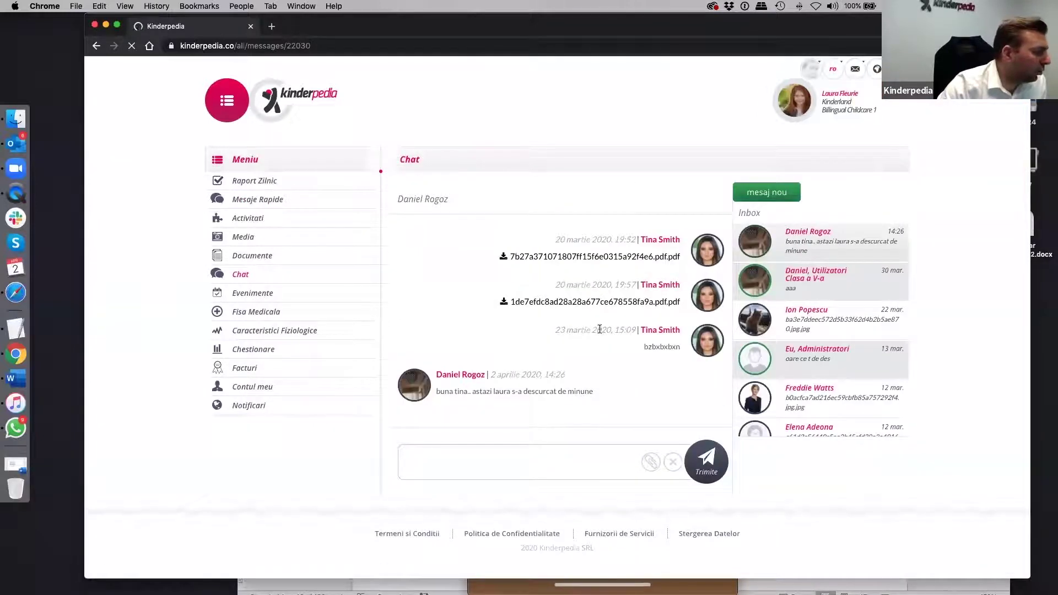
scroll(558, 328, up, 5)
scroll(557, 328, down, 3)
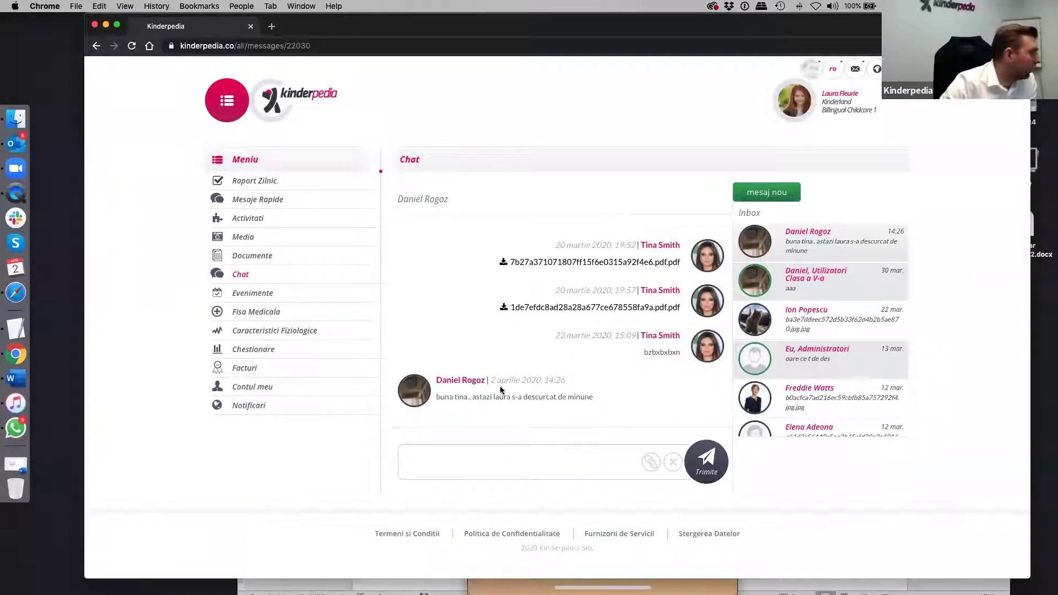
click(16, 193)
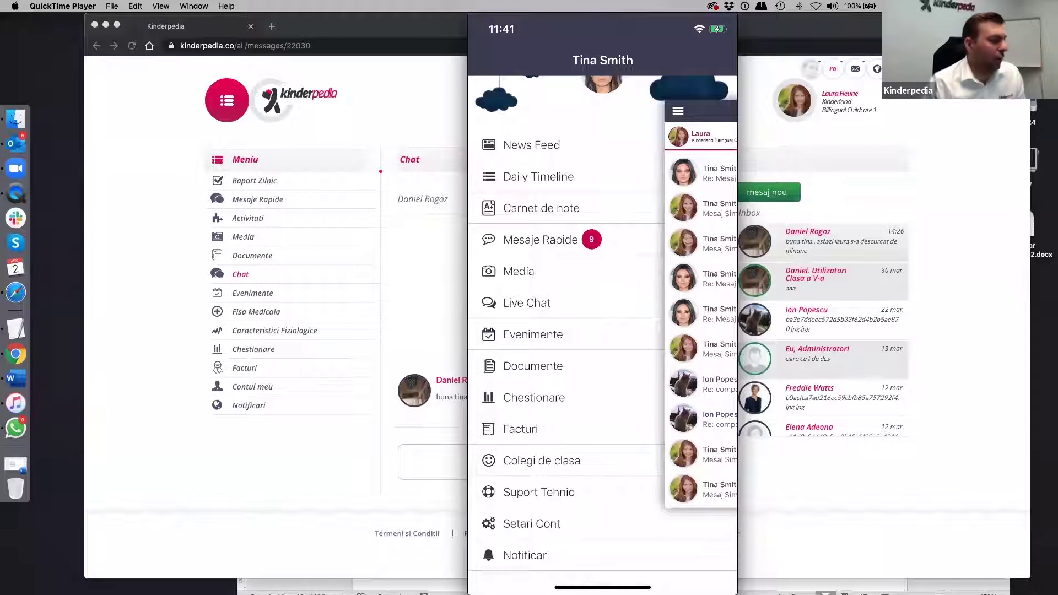
Switch back to the administrator's Chrome window and start a new message addressed to "Profesori / Educatorii din Clasa a V-a".
click(16, 363)
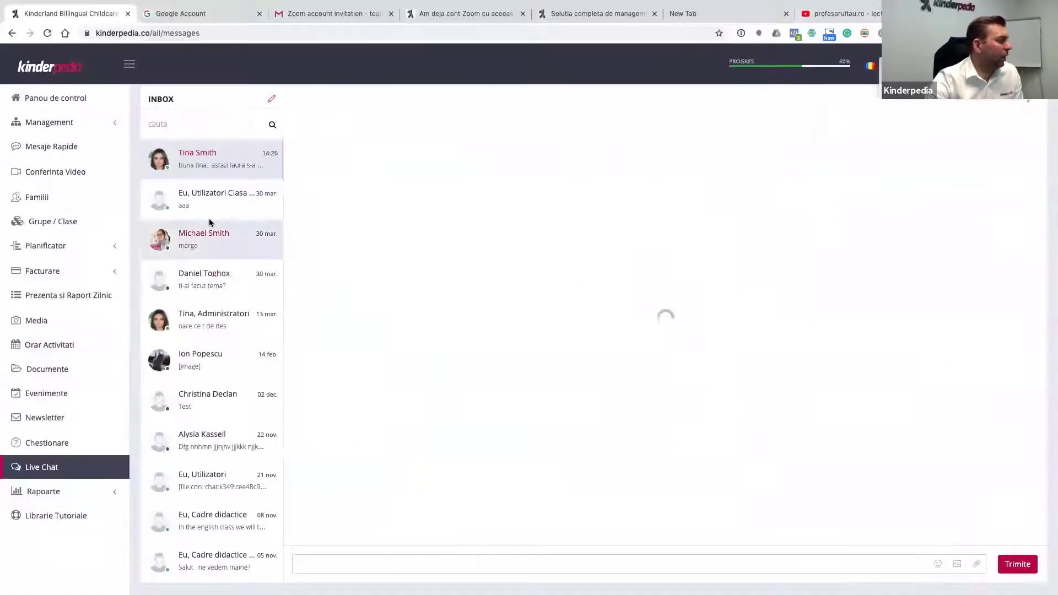
click(272, 104)
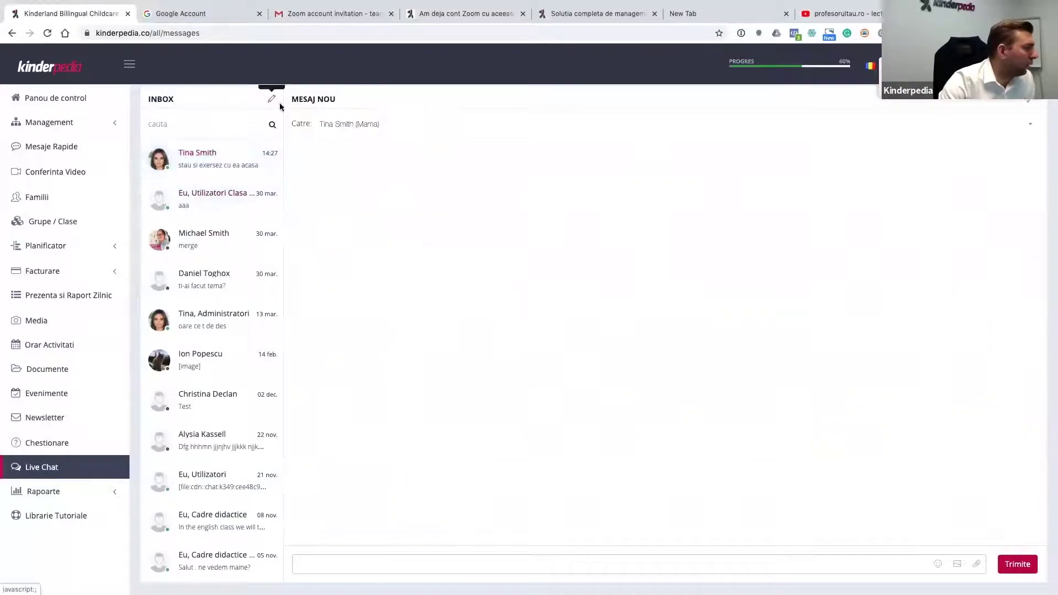
click(355, 126)
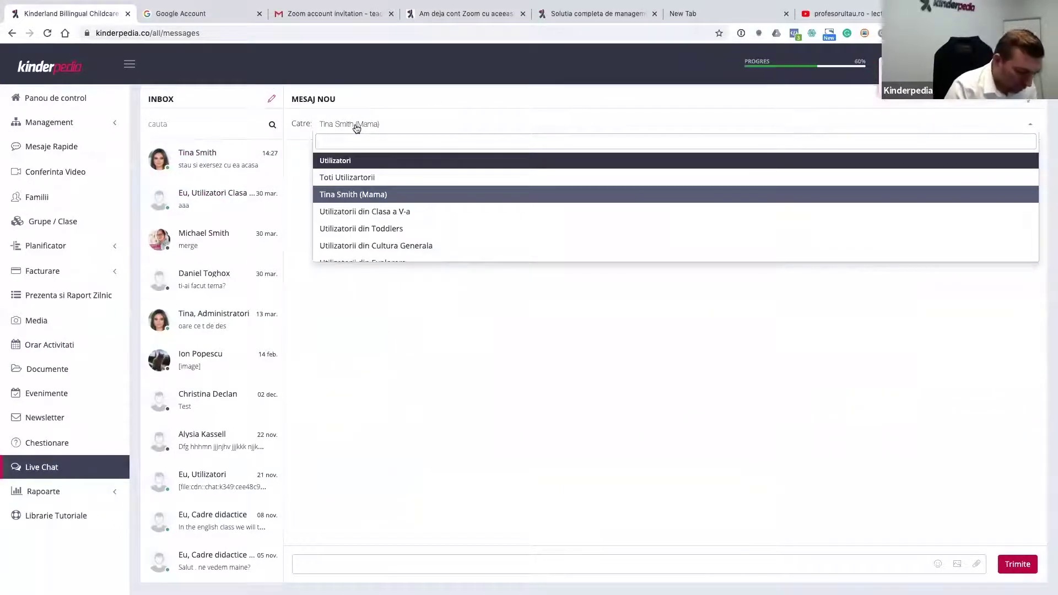
text(clasa)
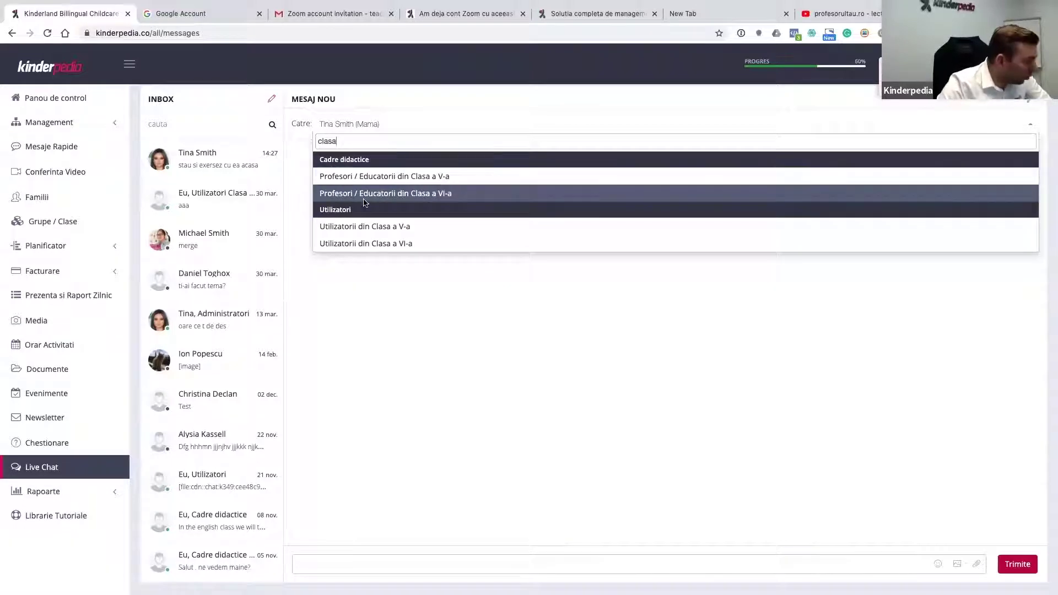
click(492, 176)
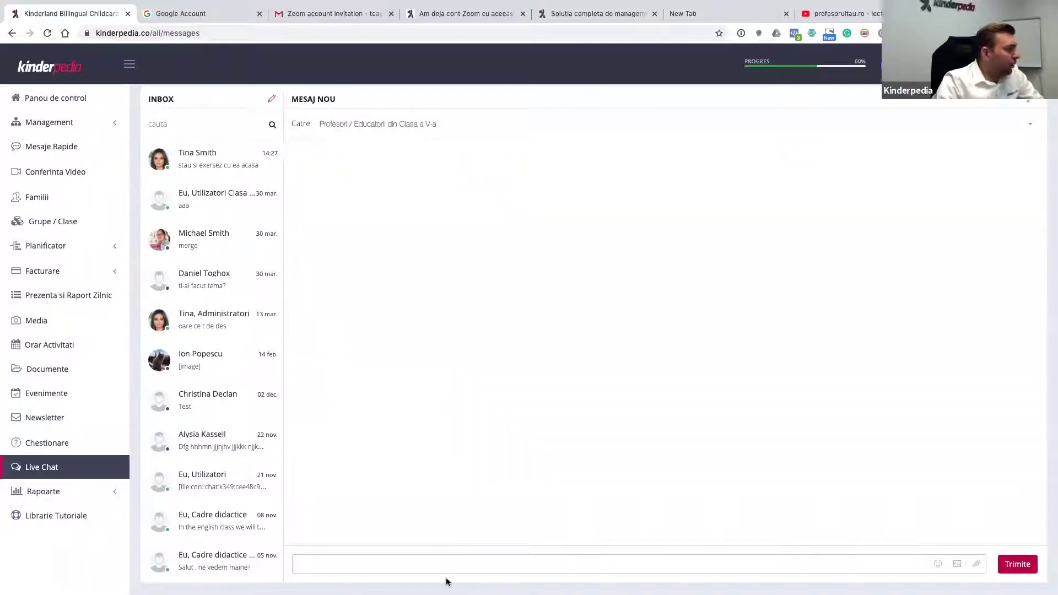
Write "hello. vineri nu facem cursuri" and send it to the Clasa a V-a teachers.
click(398, 565)
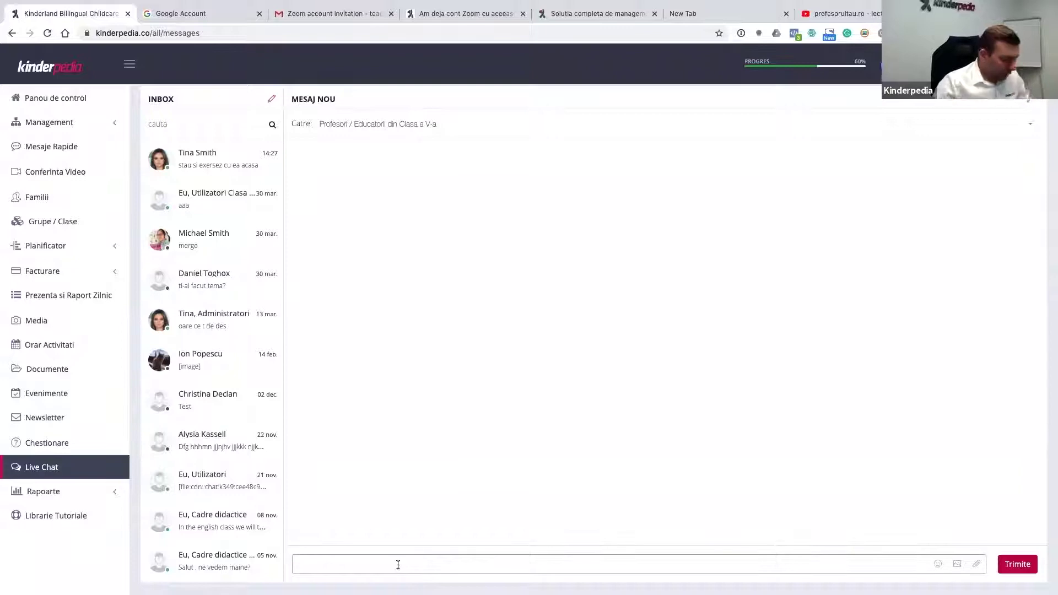
text(hello,)
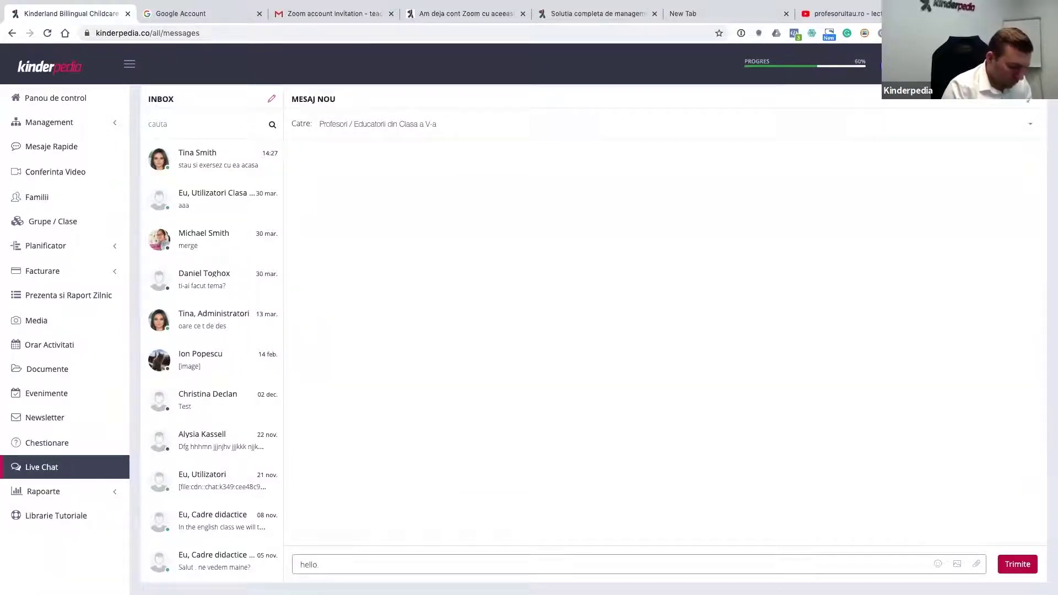
text( vine)
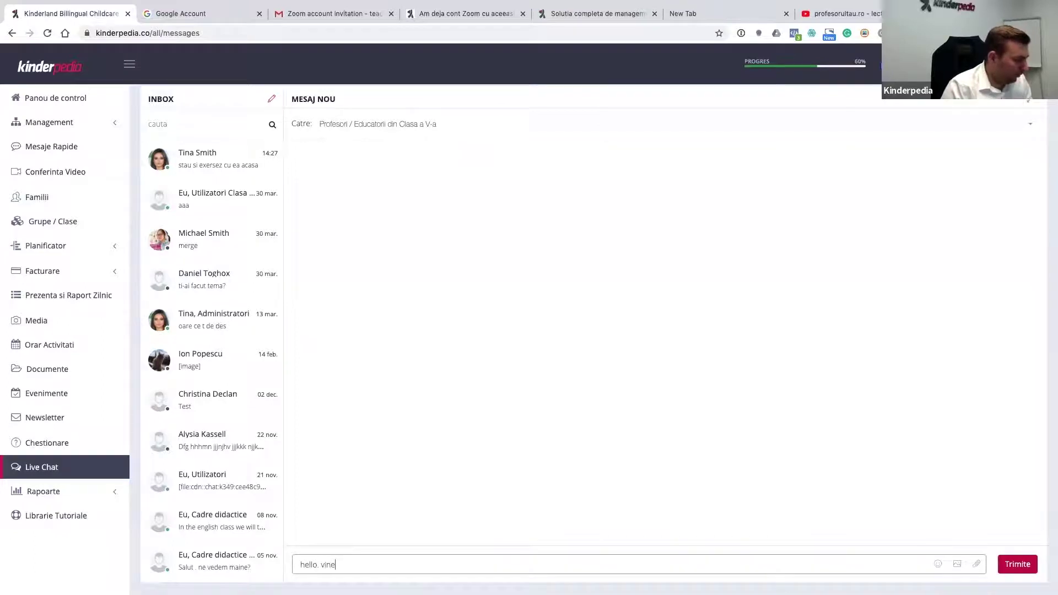
text(ri nu facem)
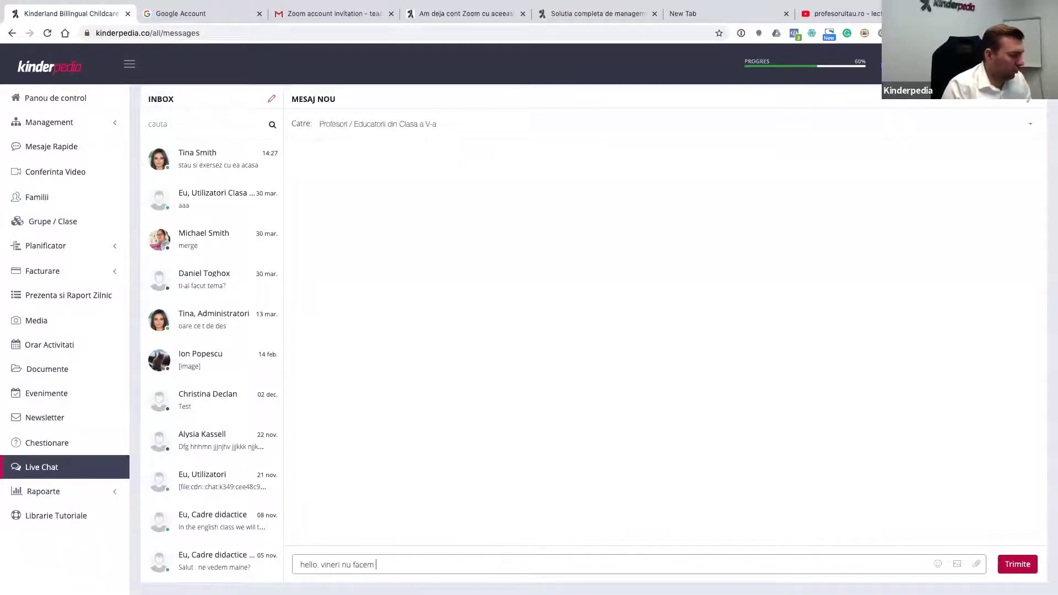
text( cursuri)
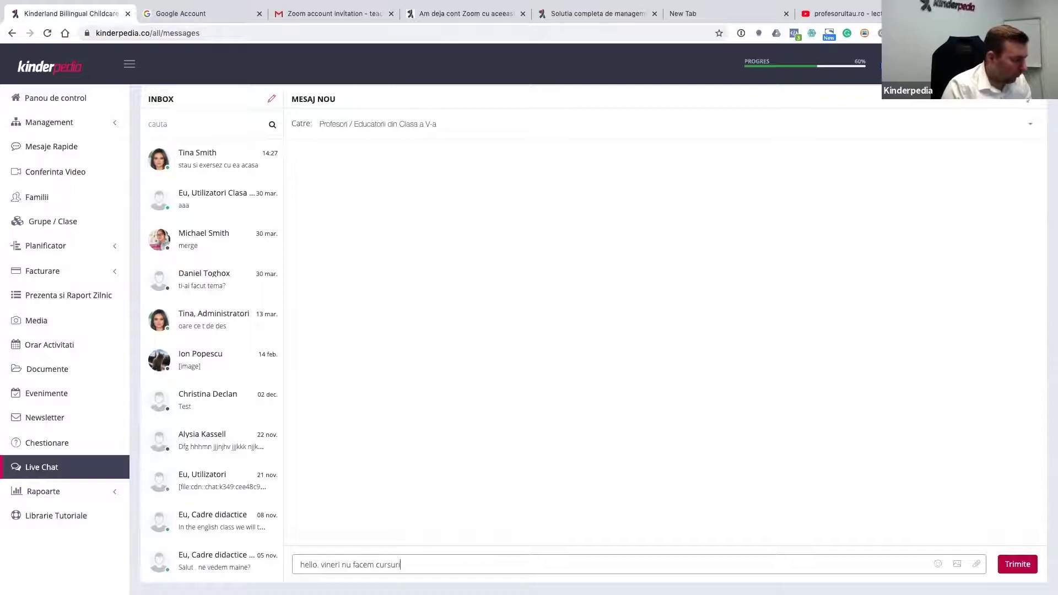
click(1002, 570)
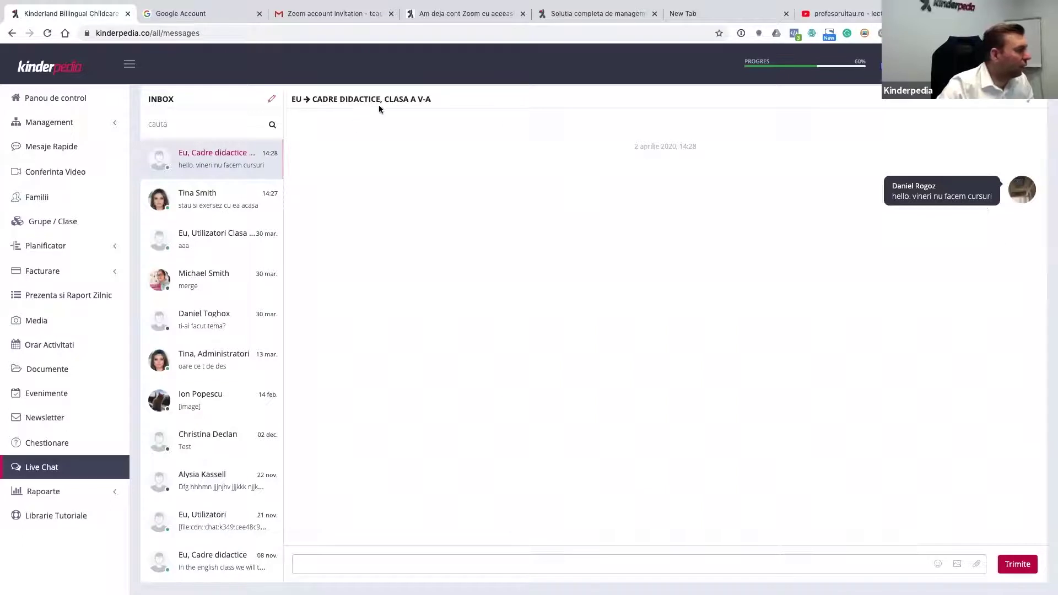
Start another new message and set its recipients to "Utilizatorii din Clasa a V-a".
click(272, 101)
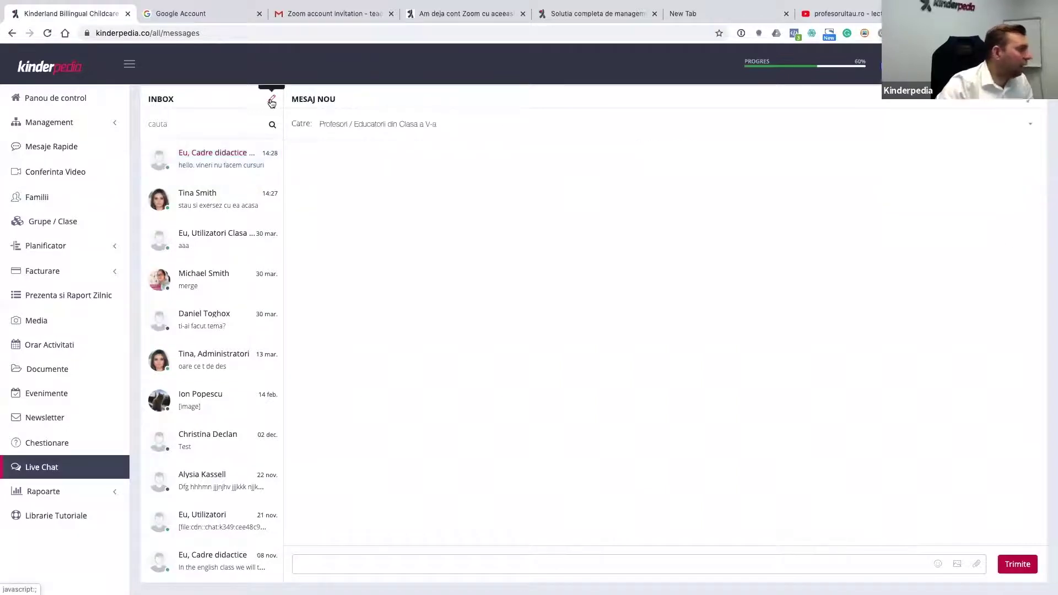
click(456, 130)
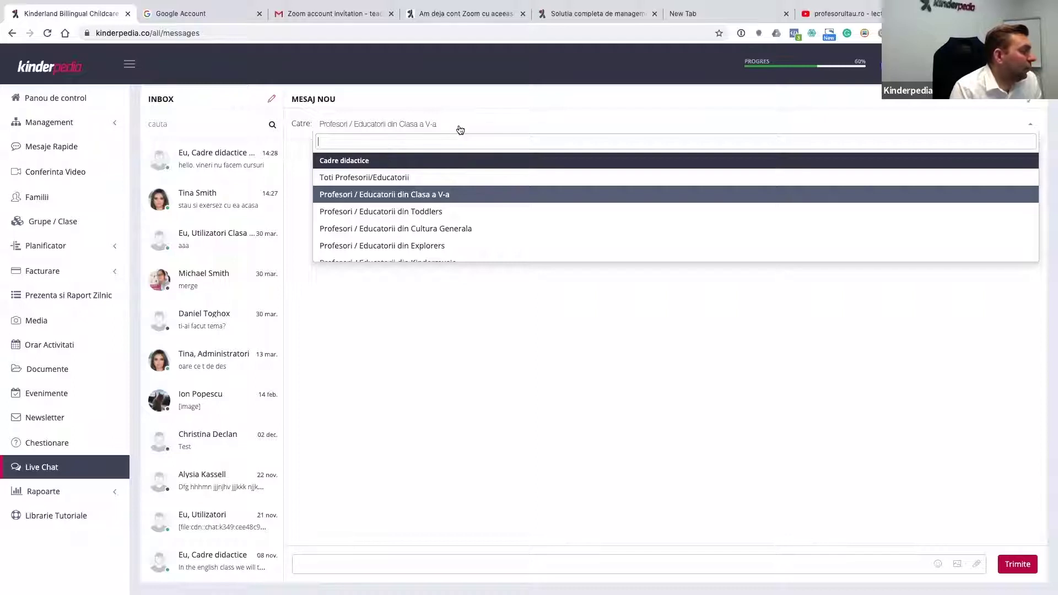
text(utili)
key(Down)
key(Return)
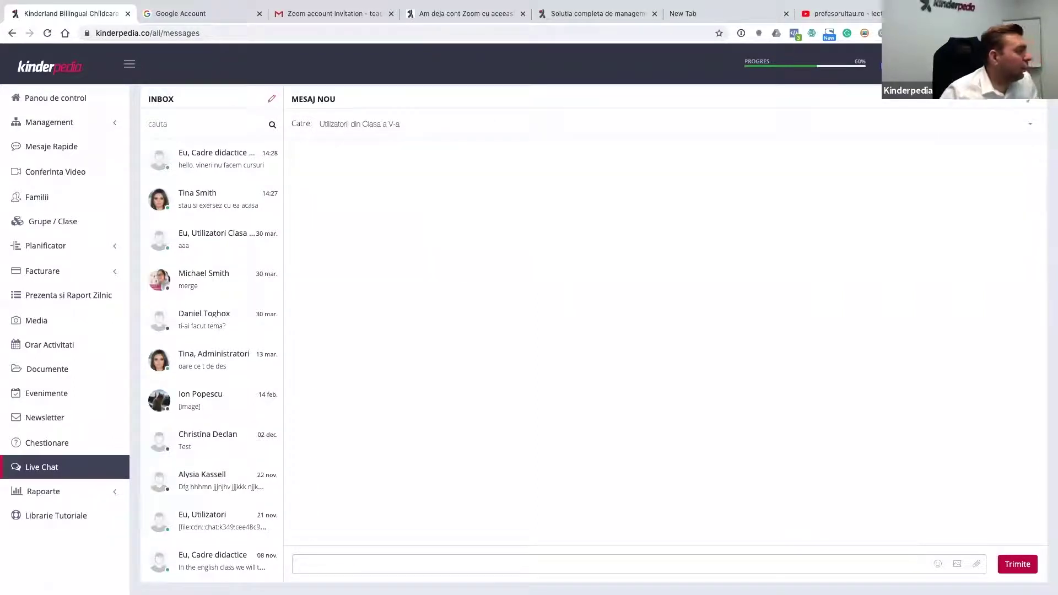
Write "grup chat cu toata lumea" and send it to the Clasa a V-a users.
click(354, 558)
text(a)
key(BackSpace)
text(grup chat)
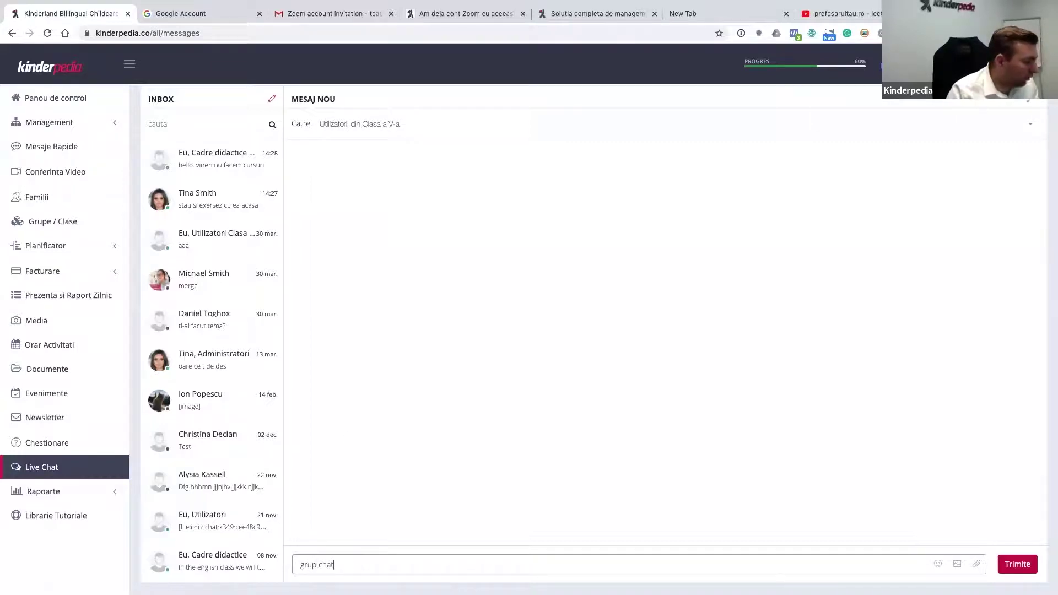
text( cu toata lumea)
key(Return)
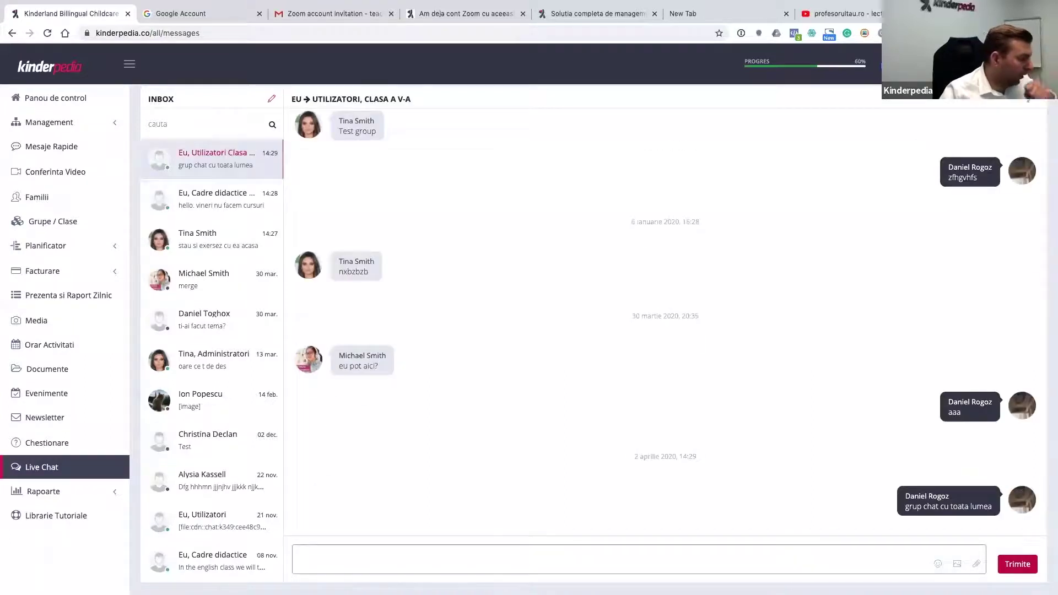
Review the group conversation's history, then check the message in the QuickTime phone mirror and the parent's Chrome window.
scroll(718, 334, up, 5)
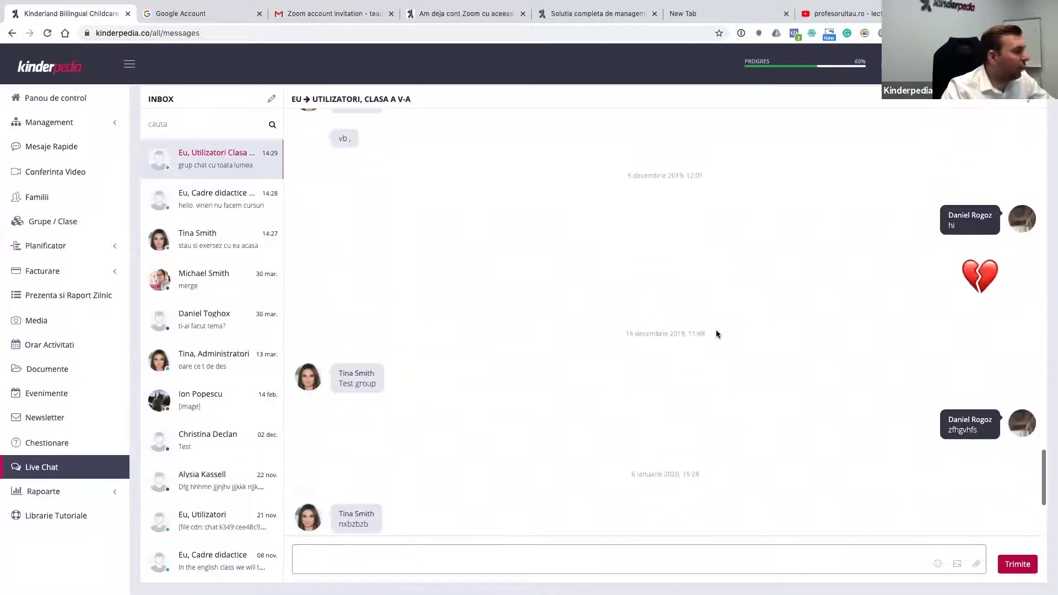
scroll(718, 334, down, 5)
key(super+Tab)
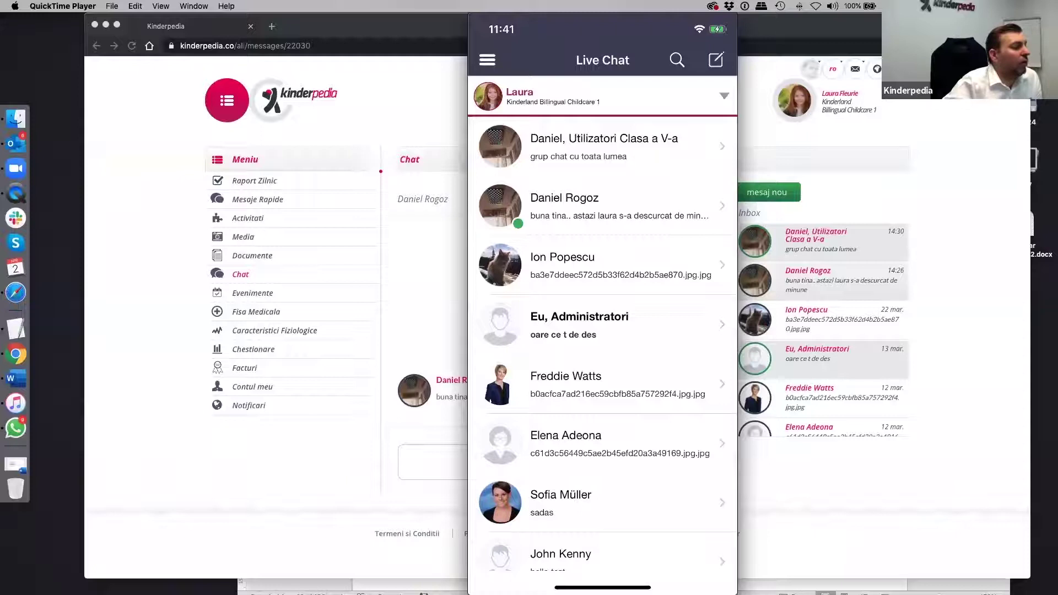
click(16, 353)
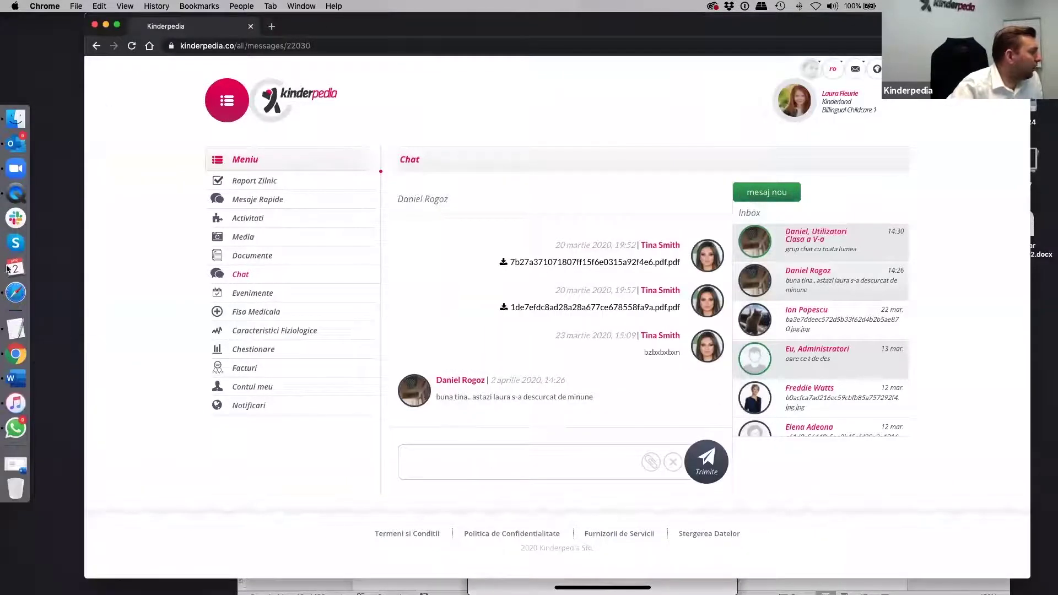
Switch to the Kinderland admin window in Chrome and start a new message in Mesaje Rapide.
click(14, 296)
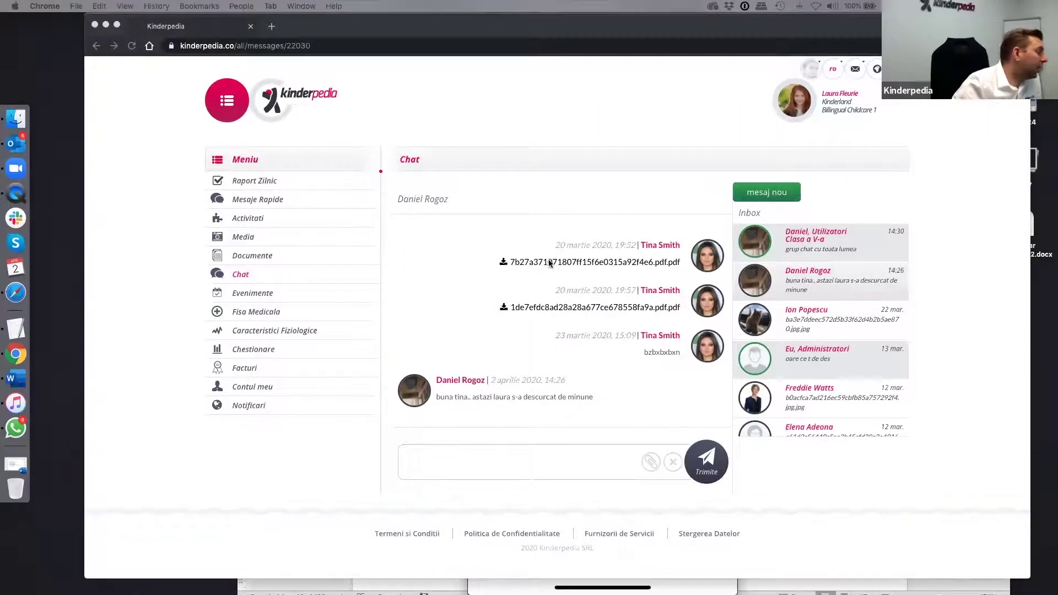
right_click(15, 348)
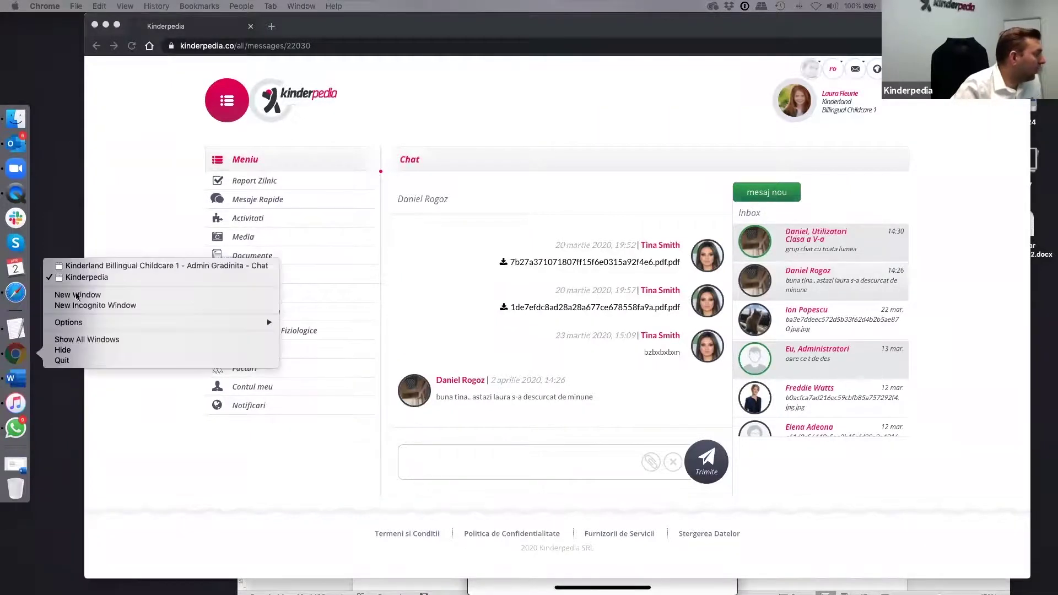
click(105, 266)
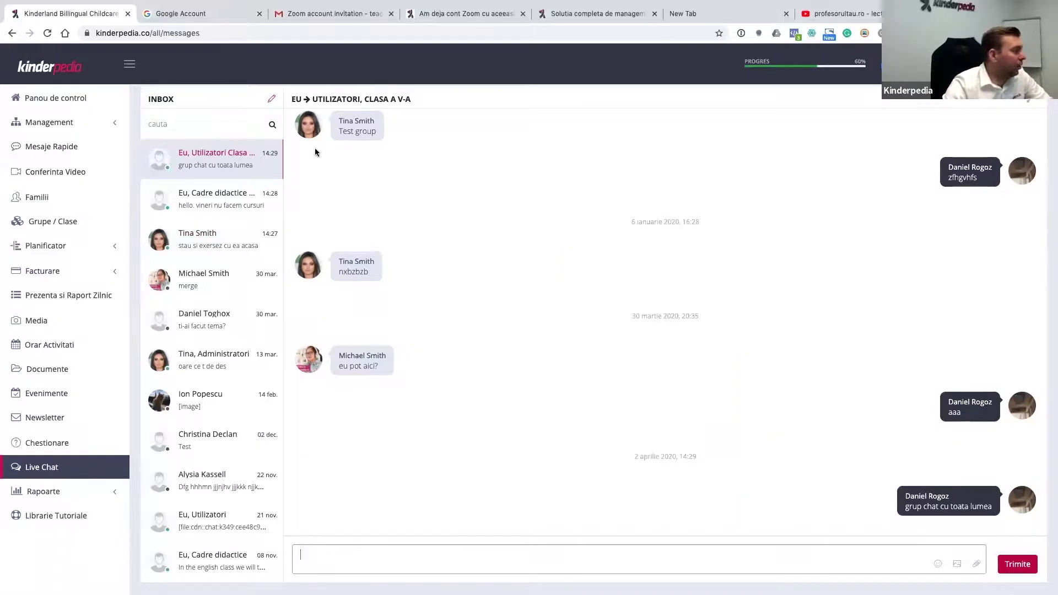
click(48, 147)
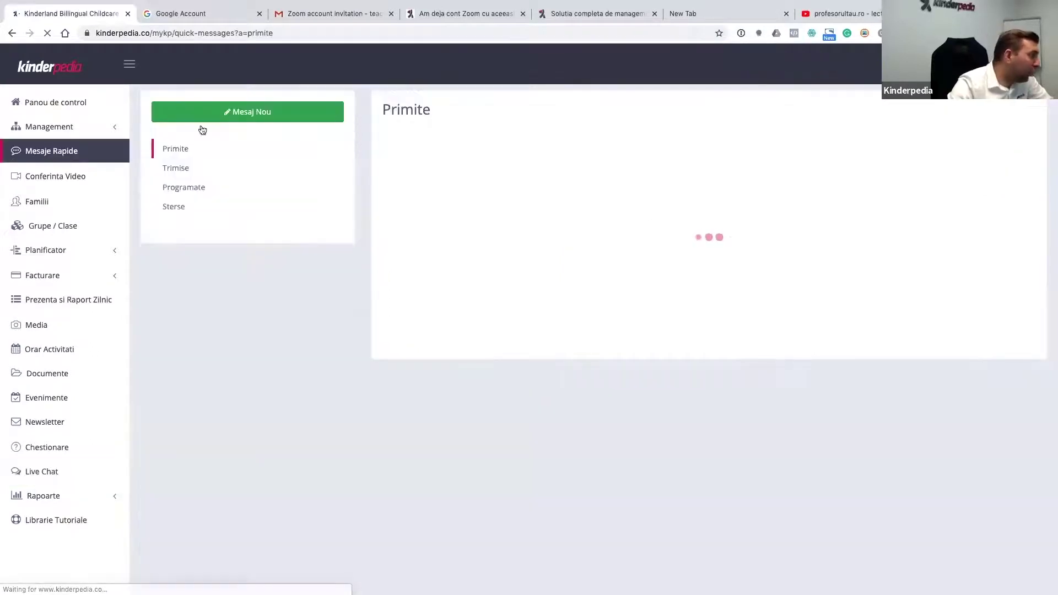
click(246, 118)
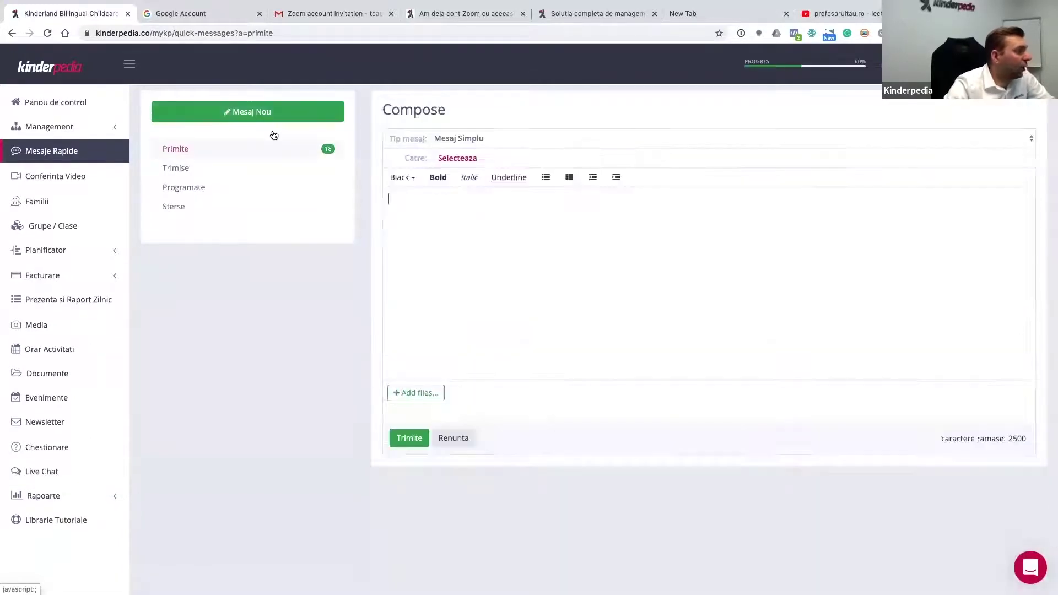
click(474, 139)
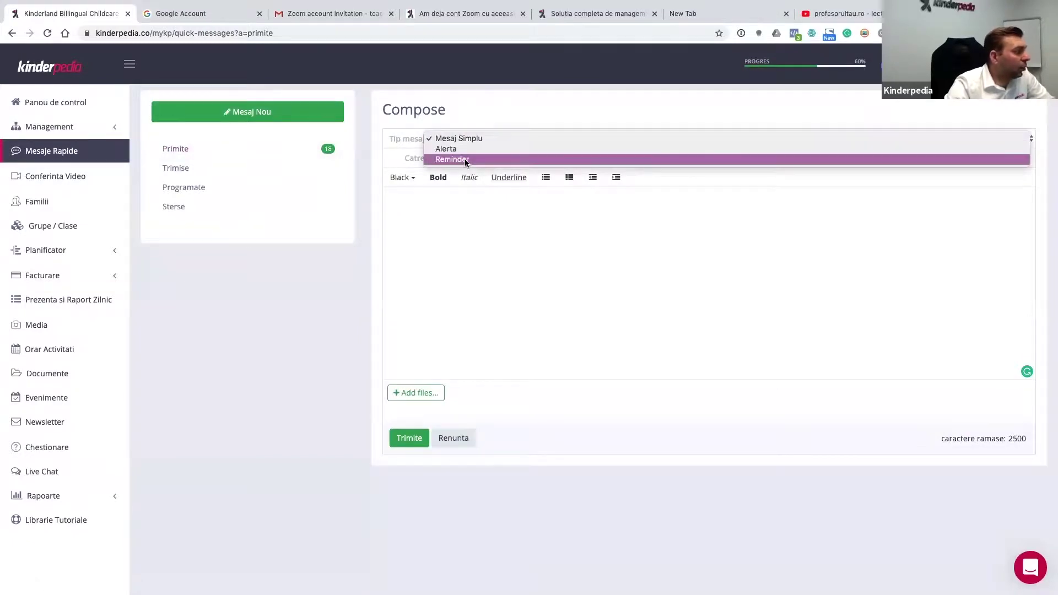
click(465, 160)
click(467, 162)
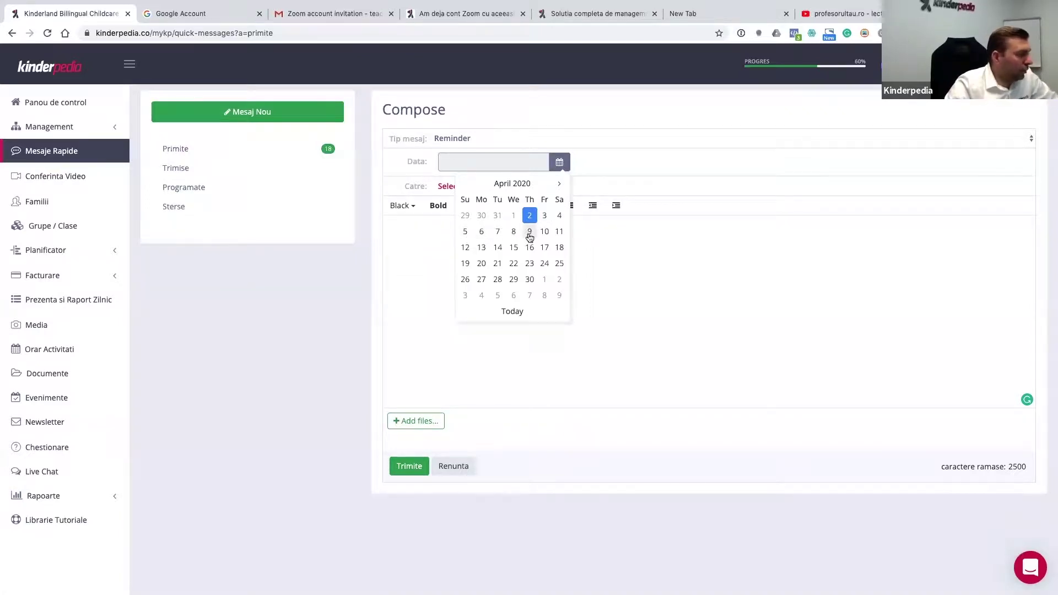
click(559, 219)
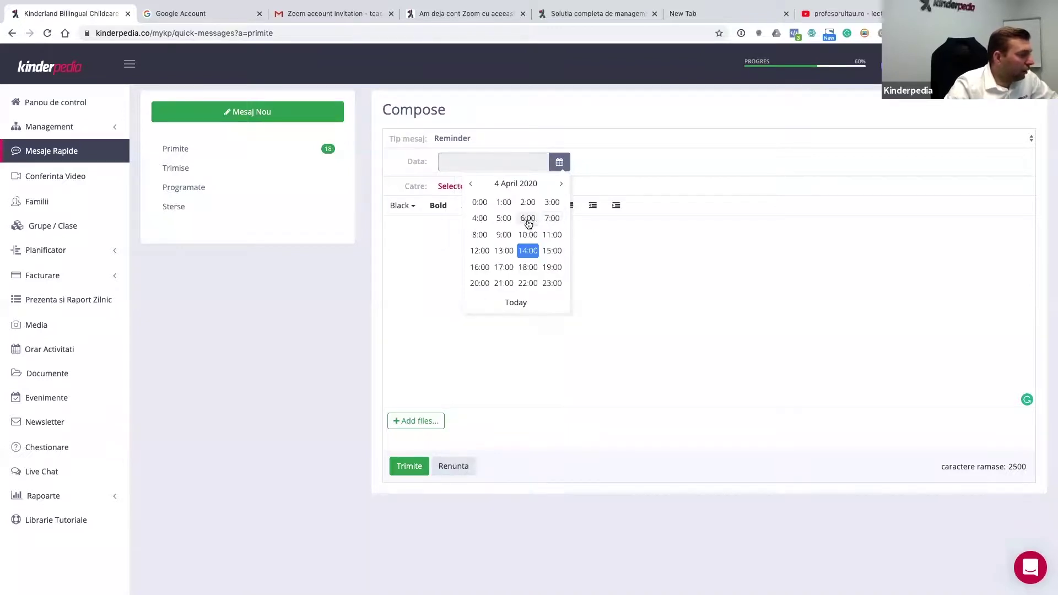
click(503, 235)
click(482, 203)
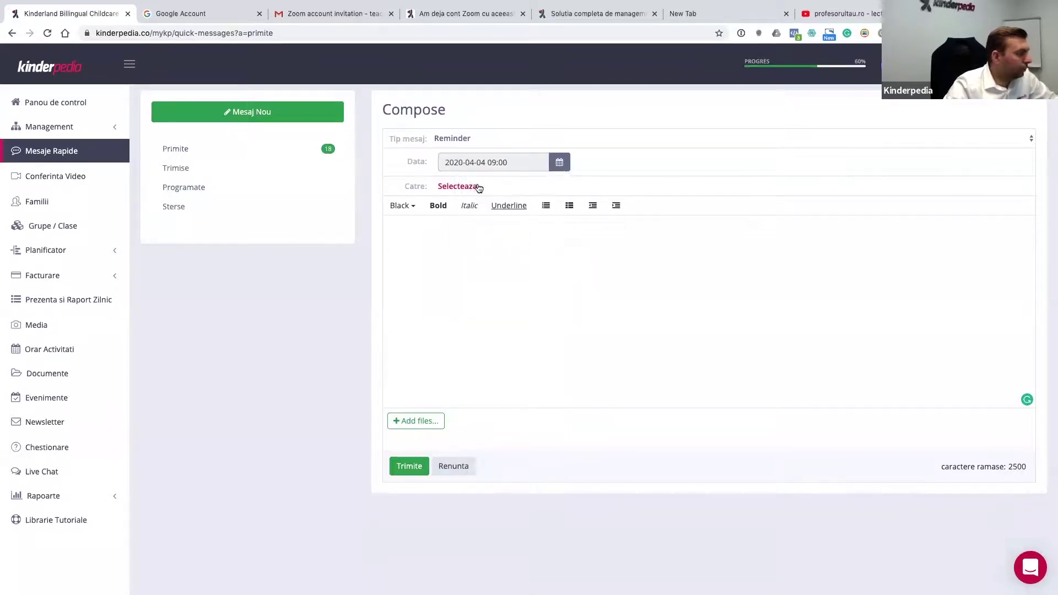
Filter the recipients by "la" and choose the three selectable children as the reminder's recipients.
click(468, 187)
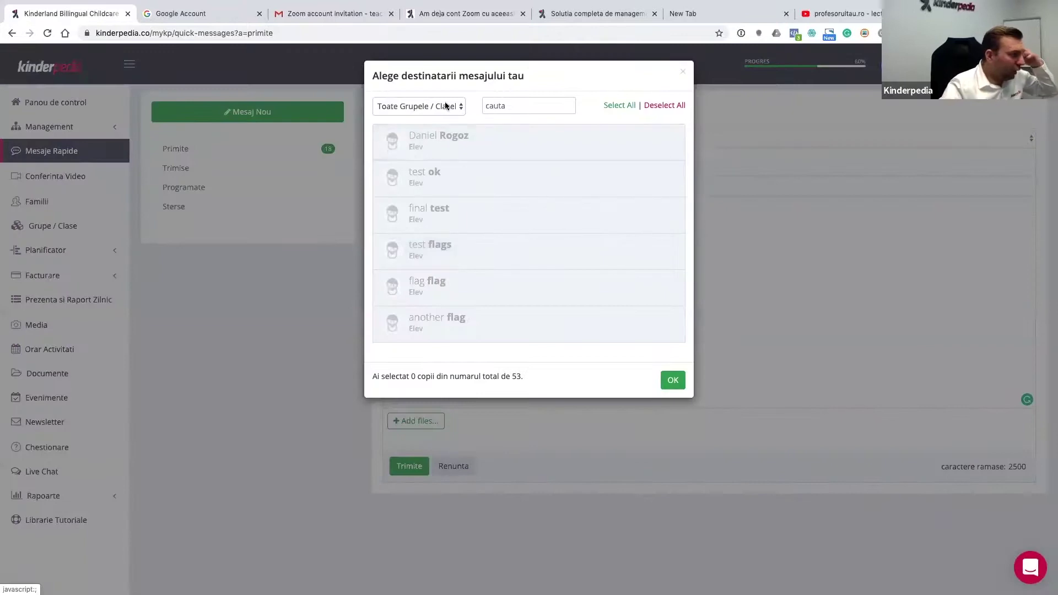
click(442, 106)
click(511, 106)
click(511, 105)
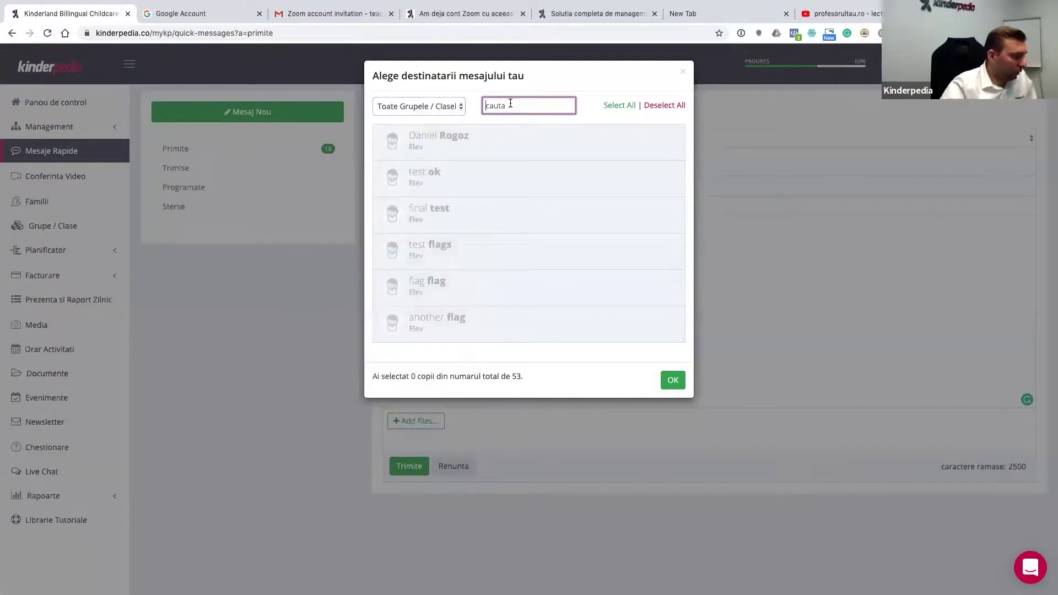
text(la)
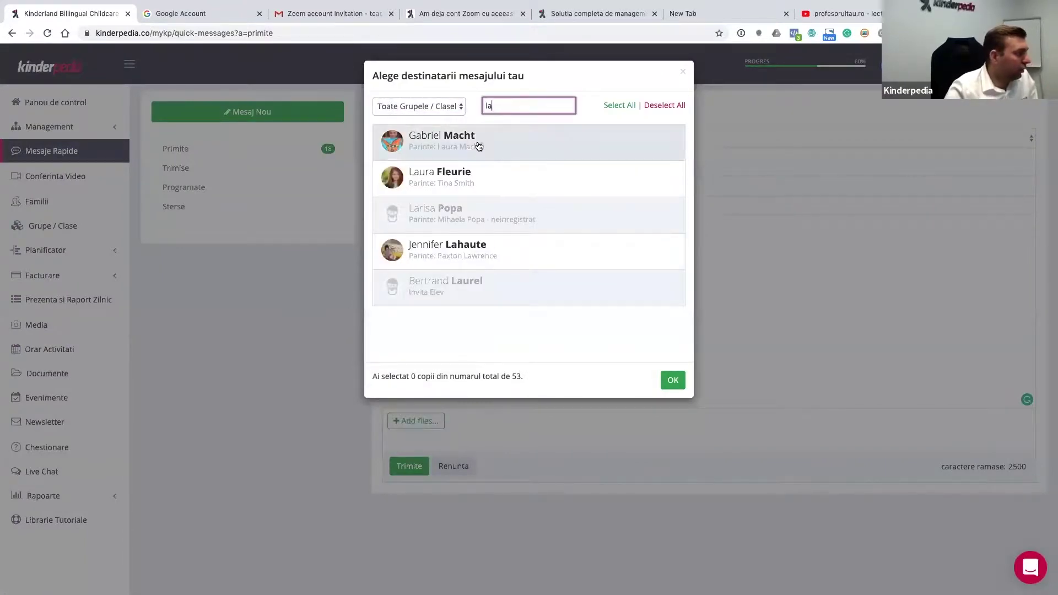
click(469, 177)
click(511, 135)
click(539, 259)
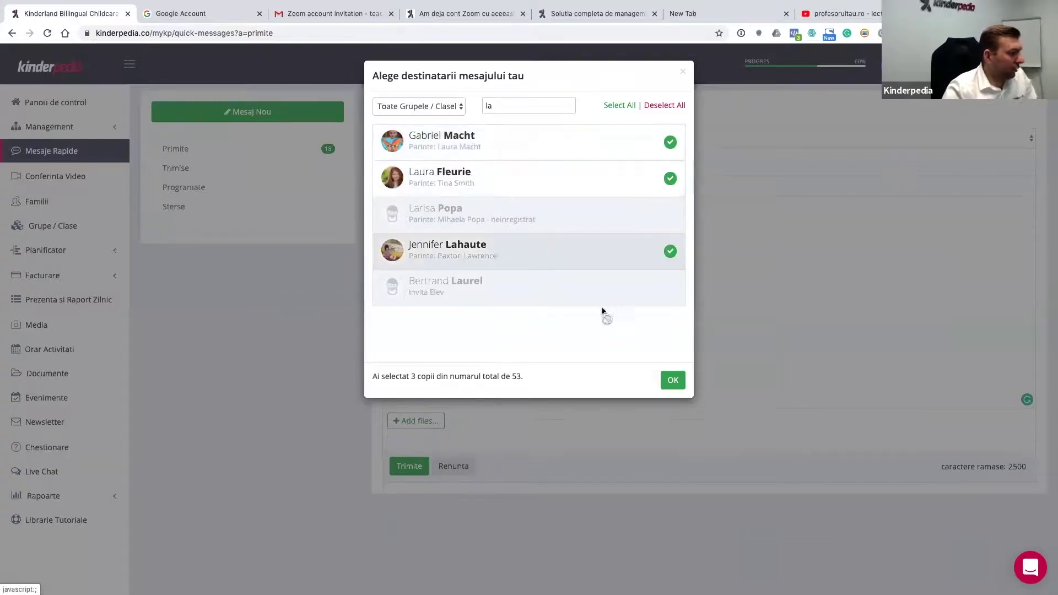
click(674, 380)
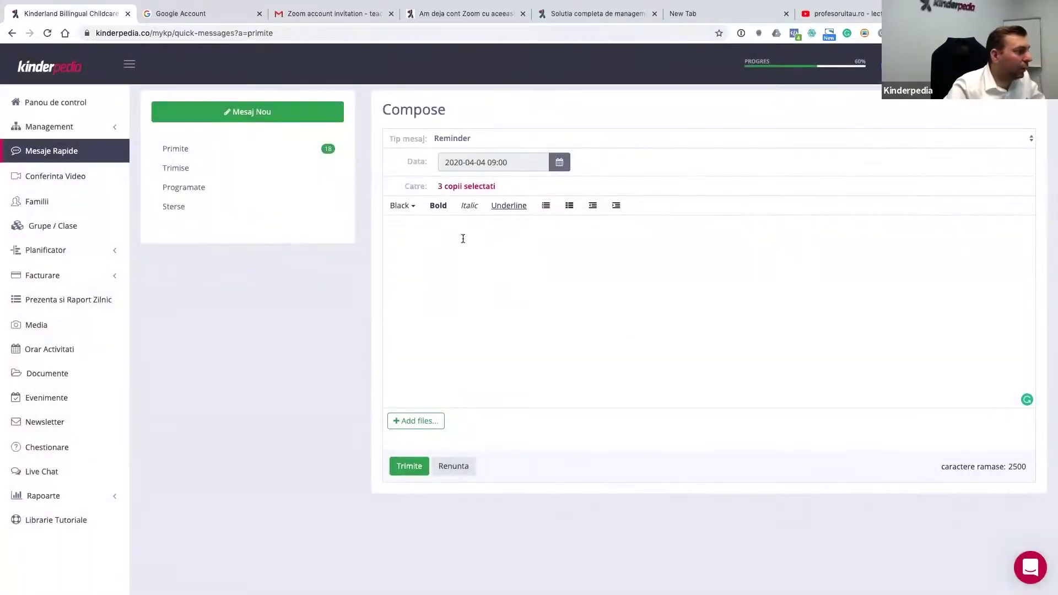
Write the reminder text "Astazi plecam in excursie, nu uitati la ora 8.00 sa fim cu totii la autocar".
click(462, 235)
text(Astazi pleca)
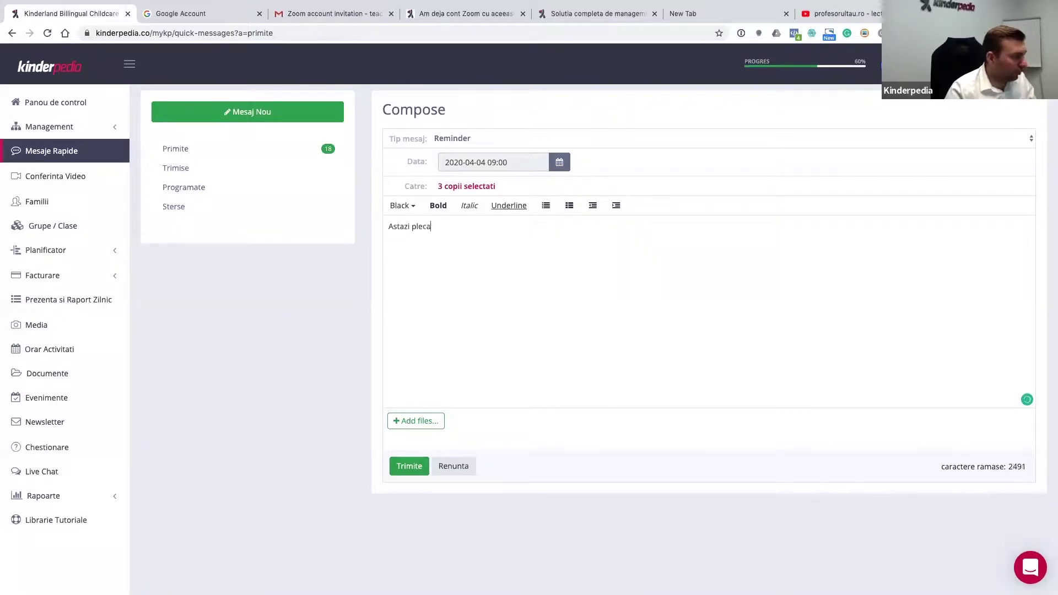
text(m in excurs)
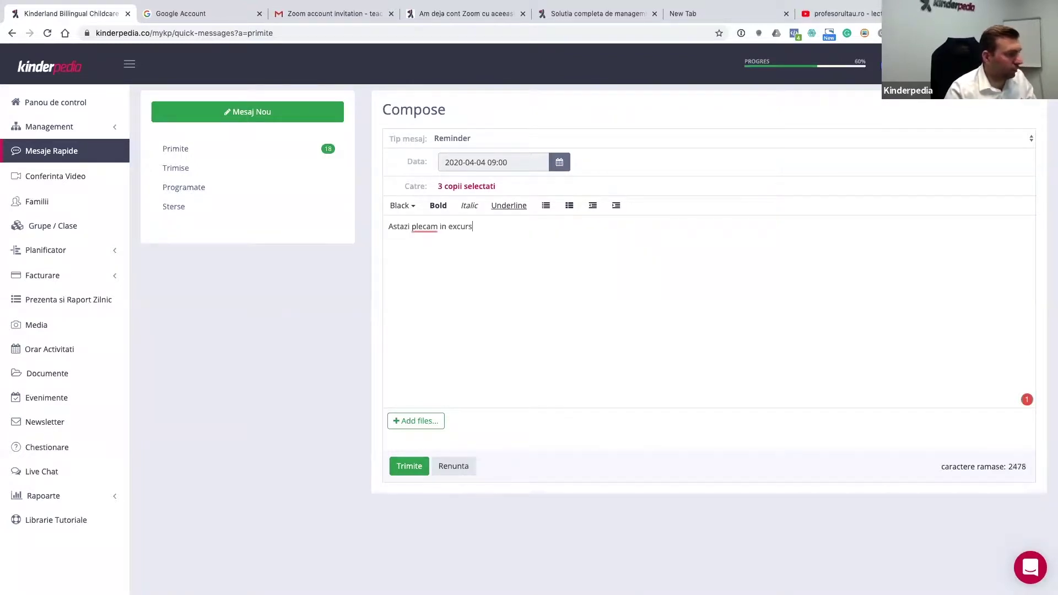
text(ie, nu uit)
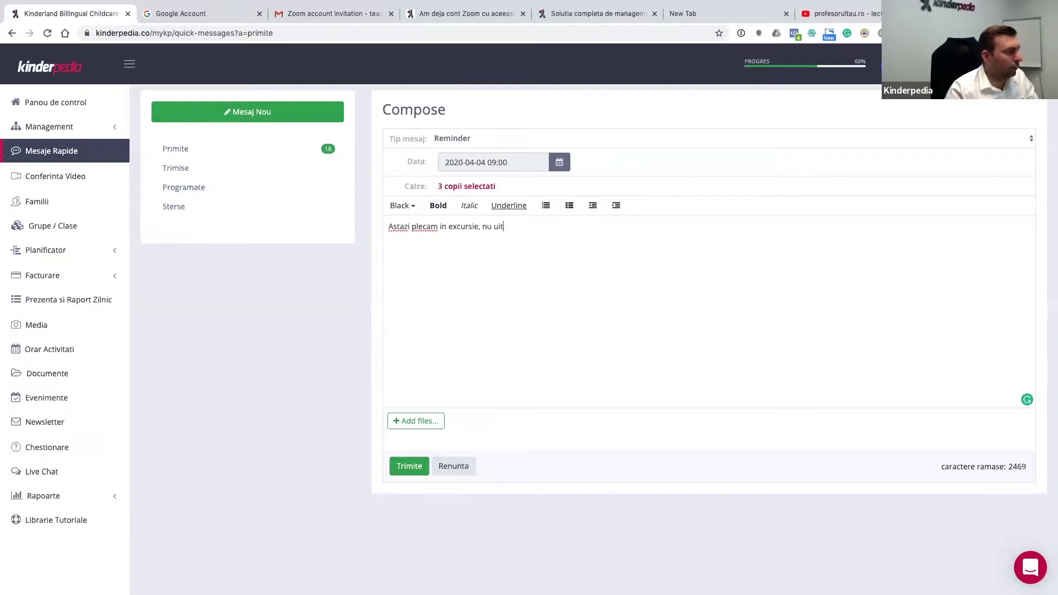
text(ati la ora )
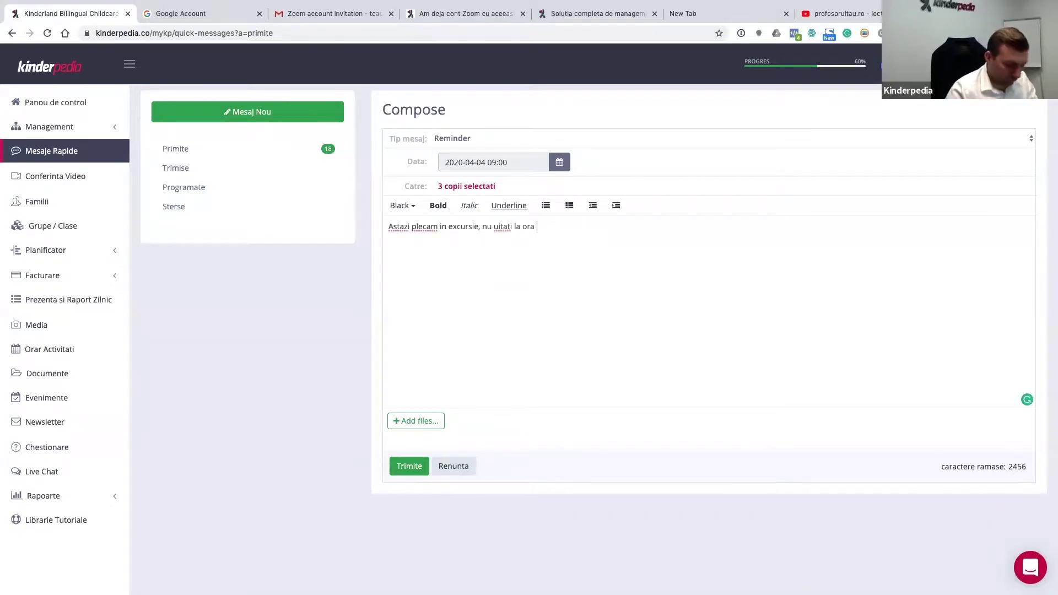
text(8.00 sa f)
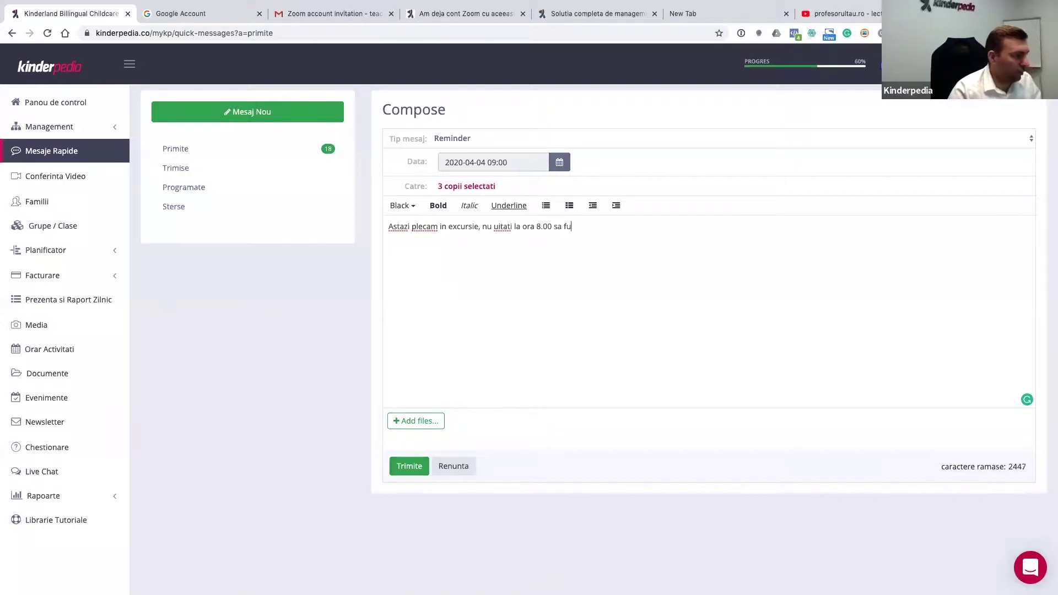
text(im cu totii)
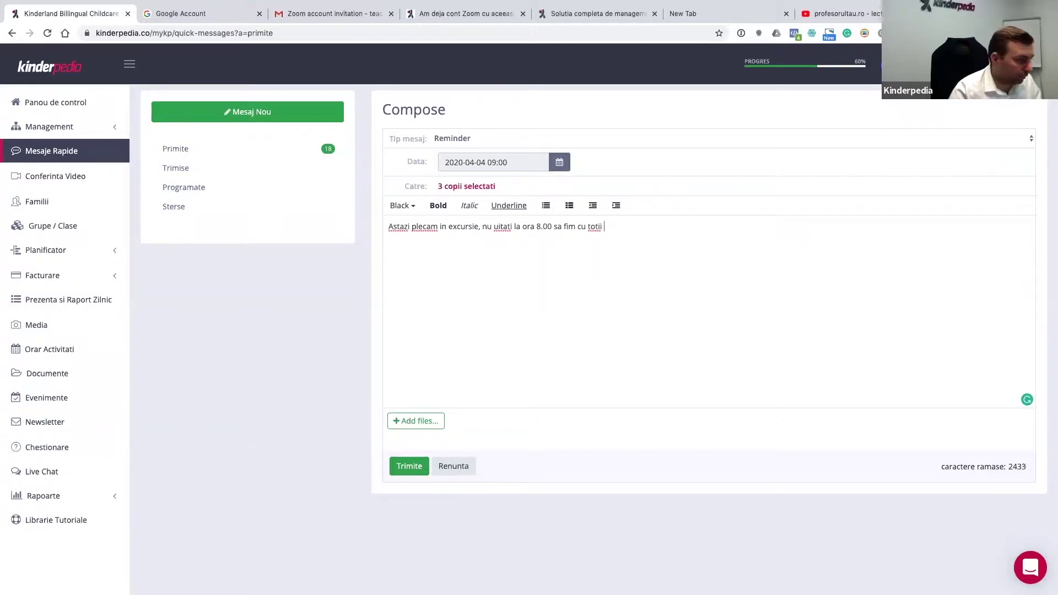
key(BackSpace)
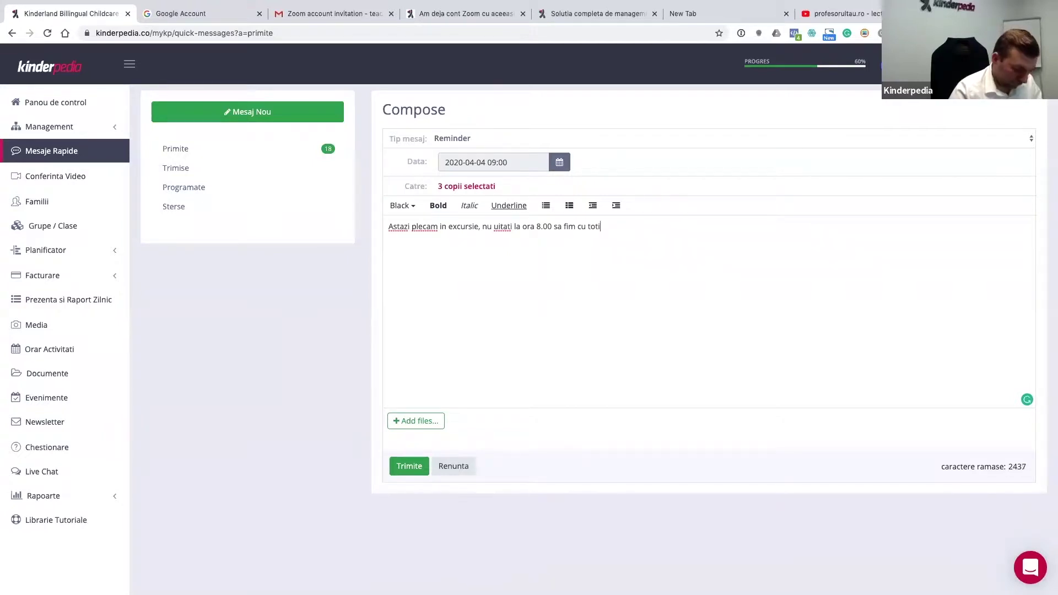
text(i la autocar)
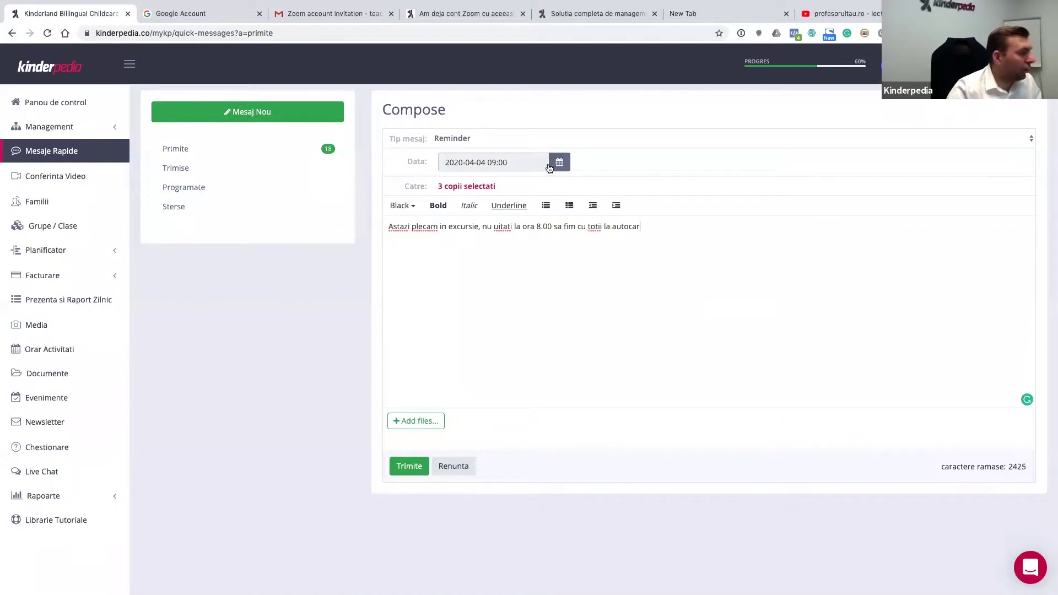
Send the reminder with its time changed to 07:00 on 4 April 2020, and open its entry in the scheduled messages.
click(566, 164)
click(558, 215)
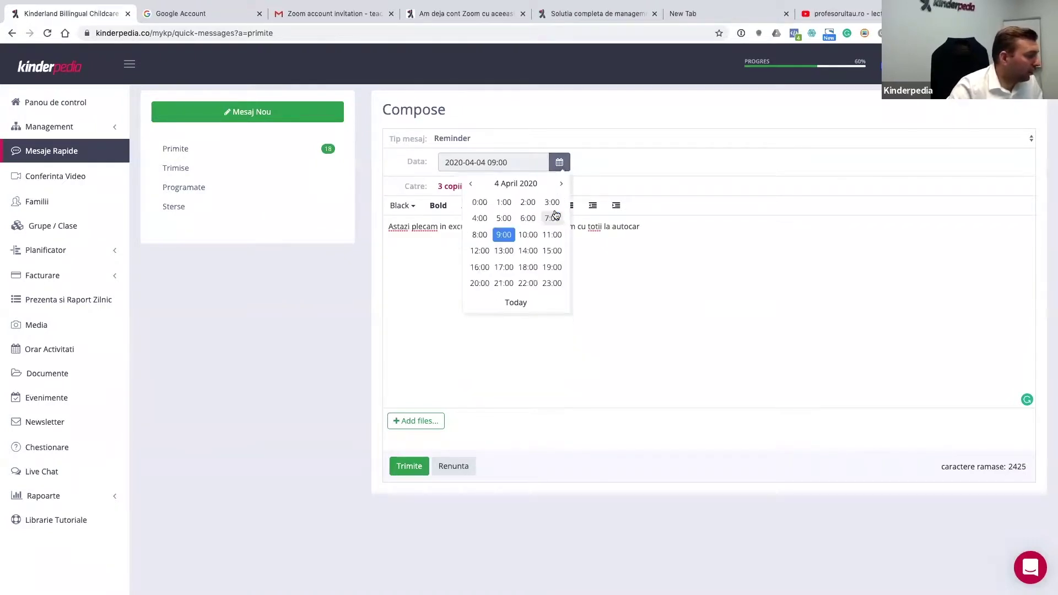
click(551, 219)
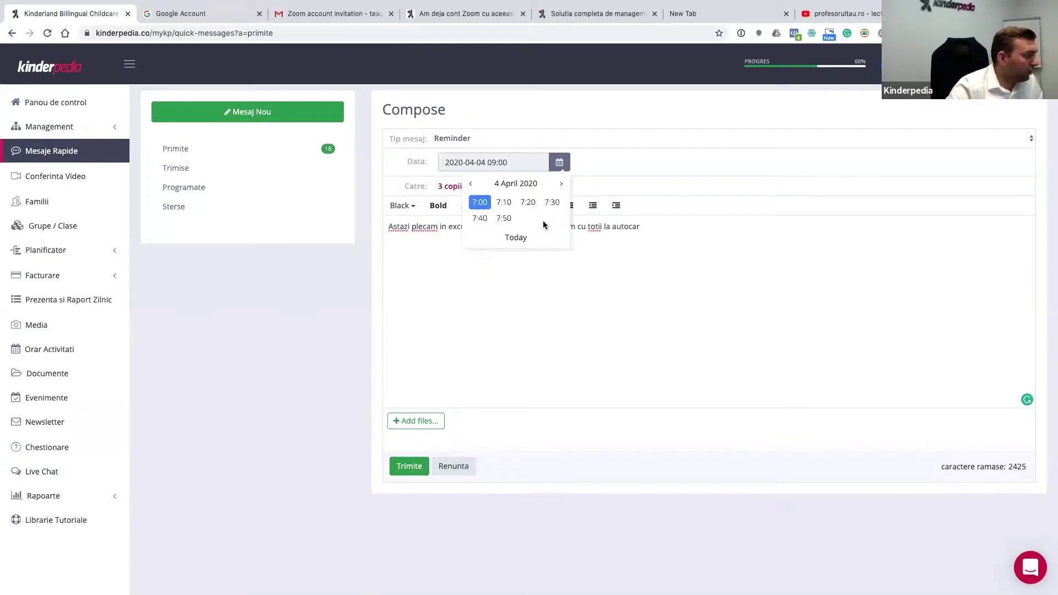
click(480, 203)
click(411, 466)
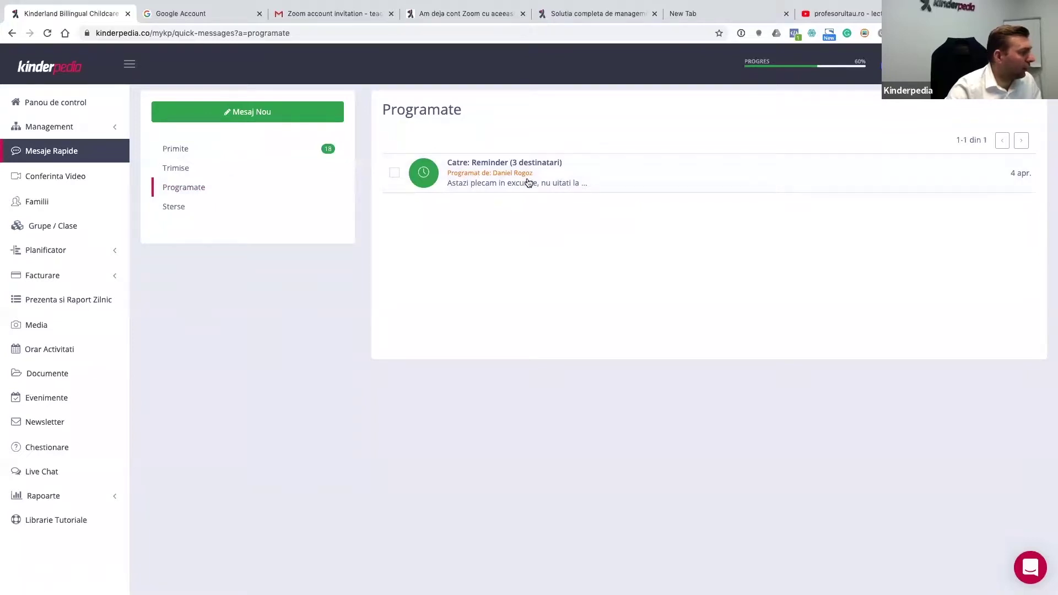
click(503, 168)
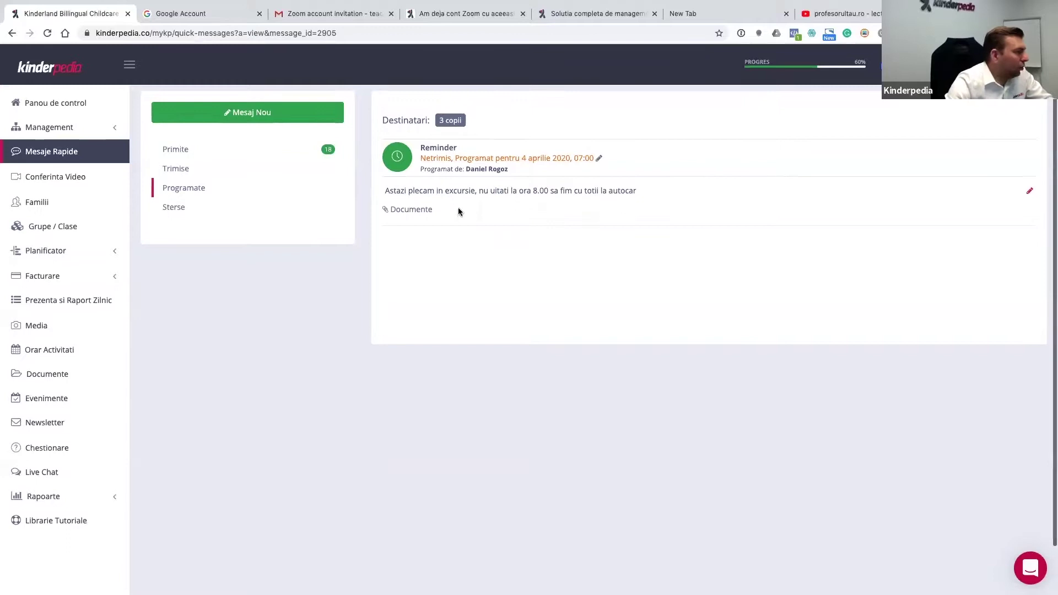
Switch to the QuickTime phone mirror and send the first recent photo to the Clasa a V-a users chat.
key(super+Tab)
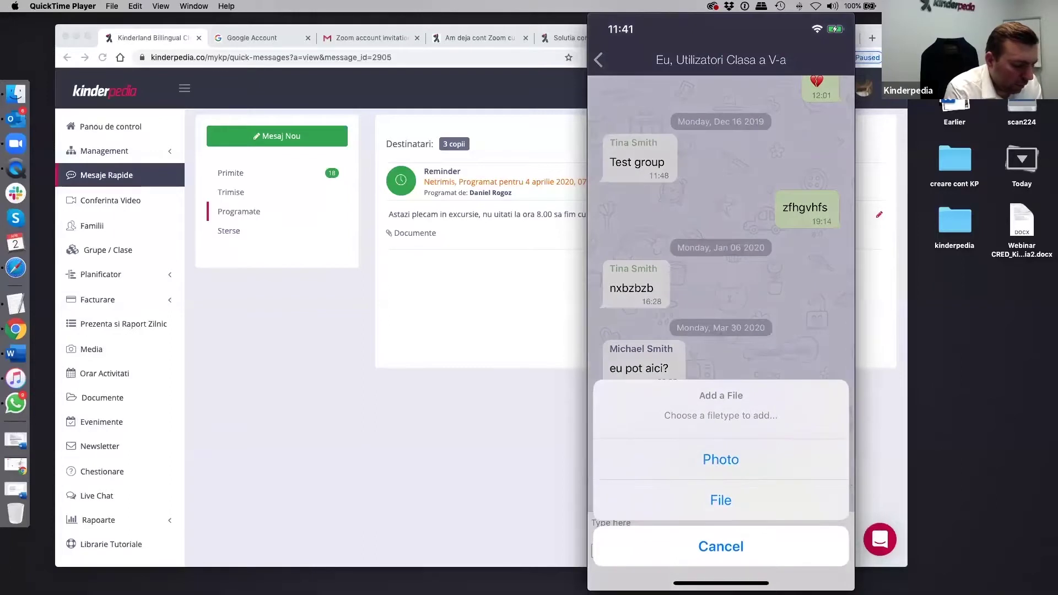
click(721, 460)
click(722, 135)
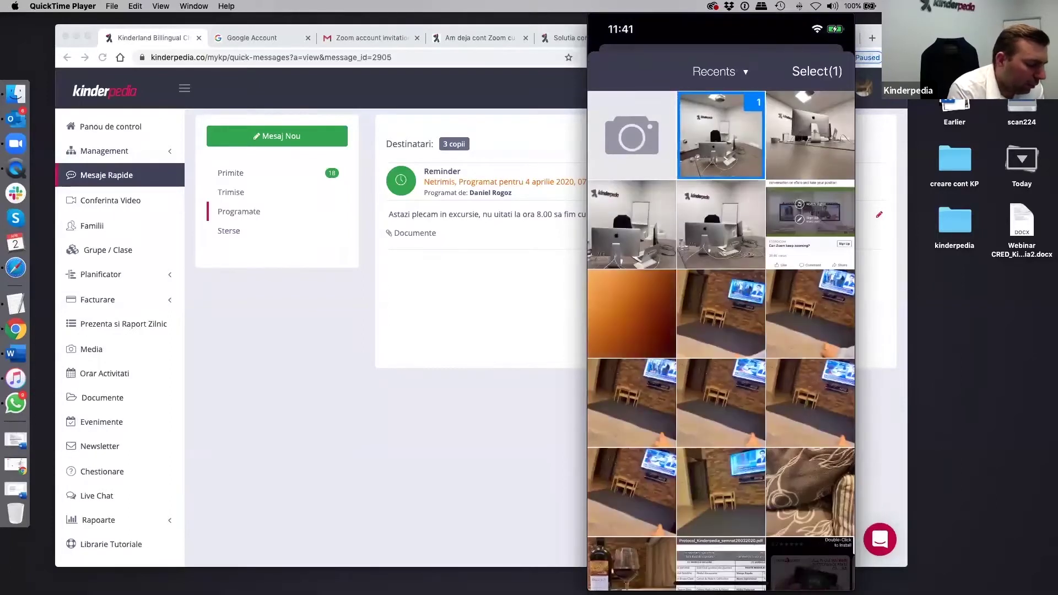
click(817, 71)
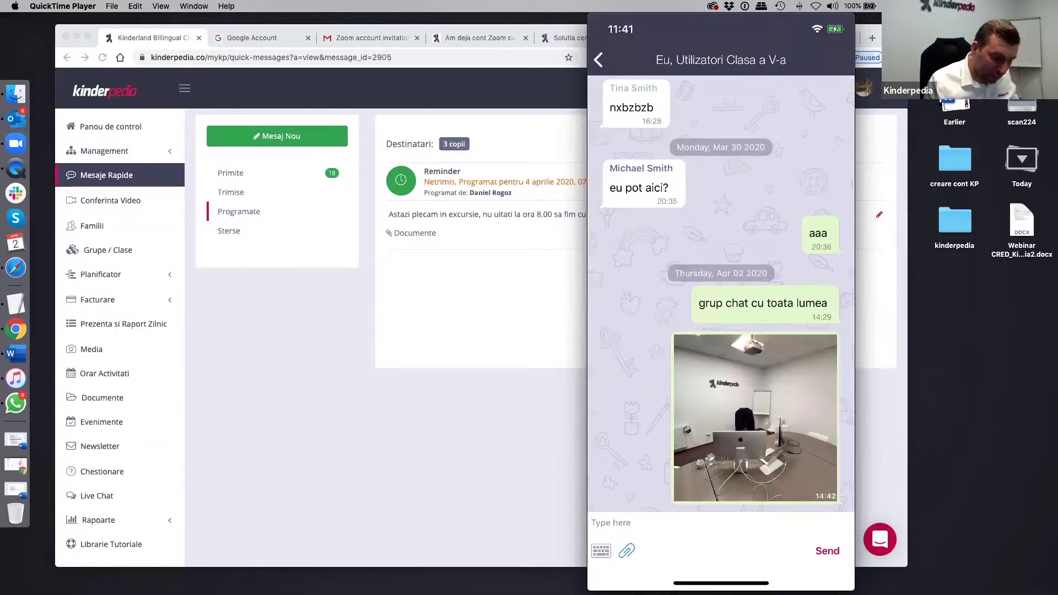
Attach a file from the phone's recent files to the Clasa a V-a users chat.
click(626, 550)
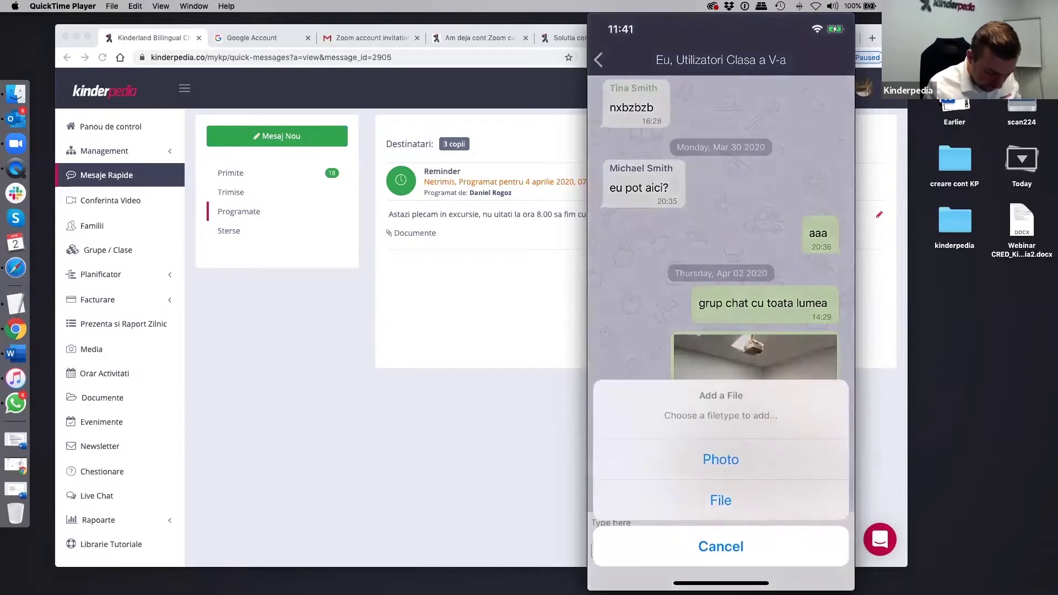
click(718, 500)
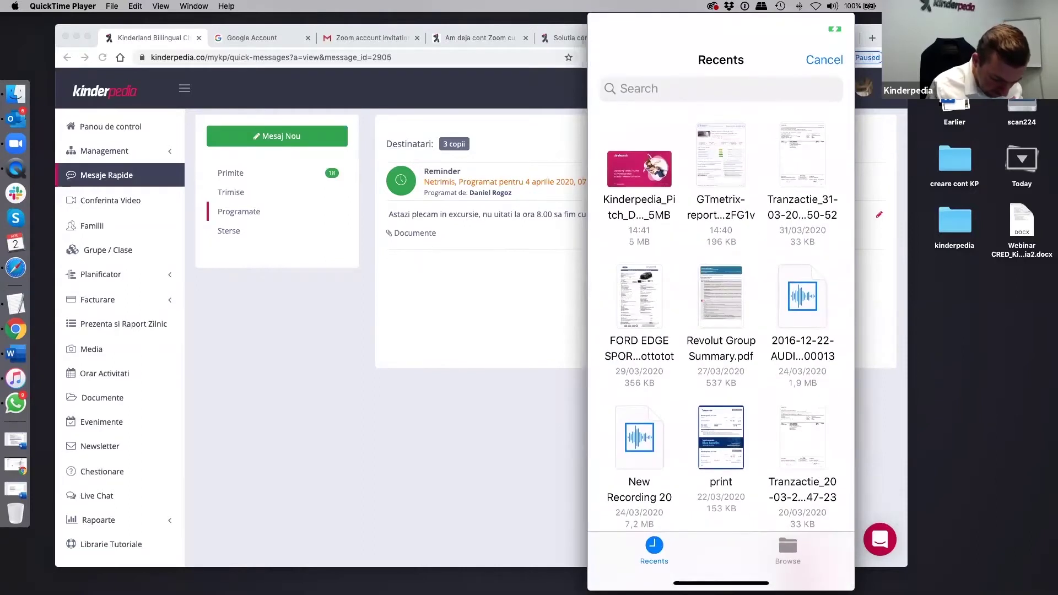
click(824, 59)
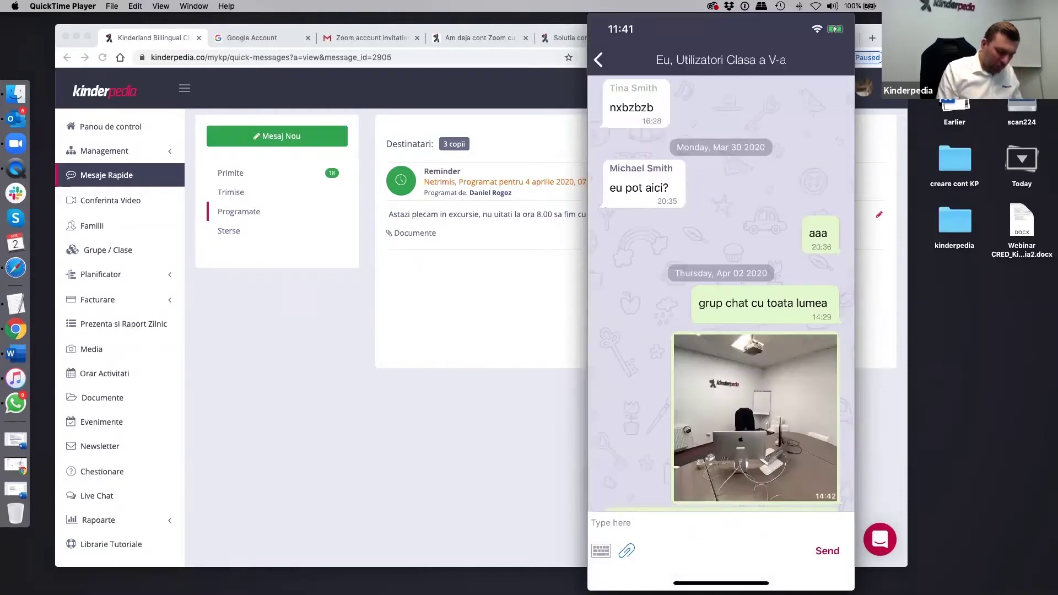